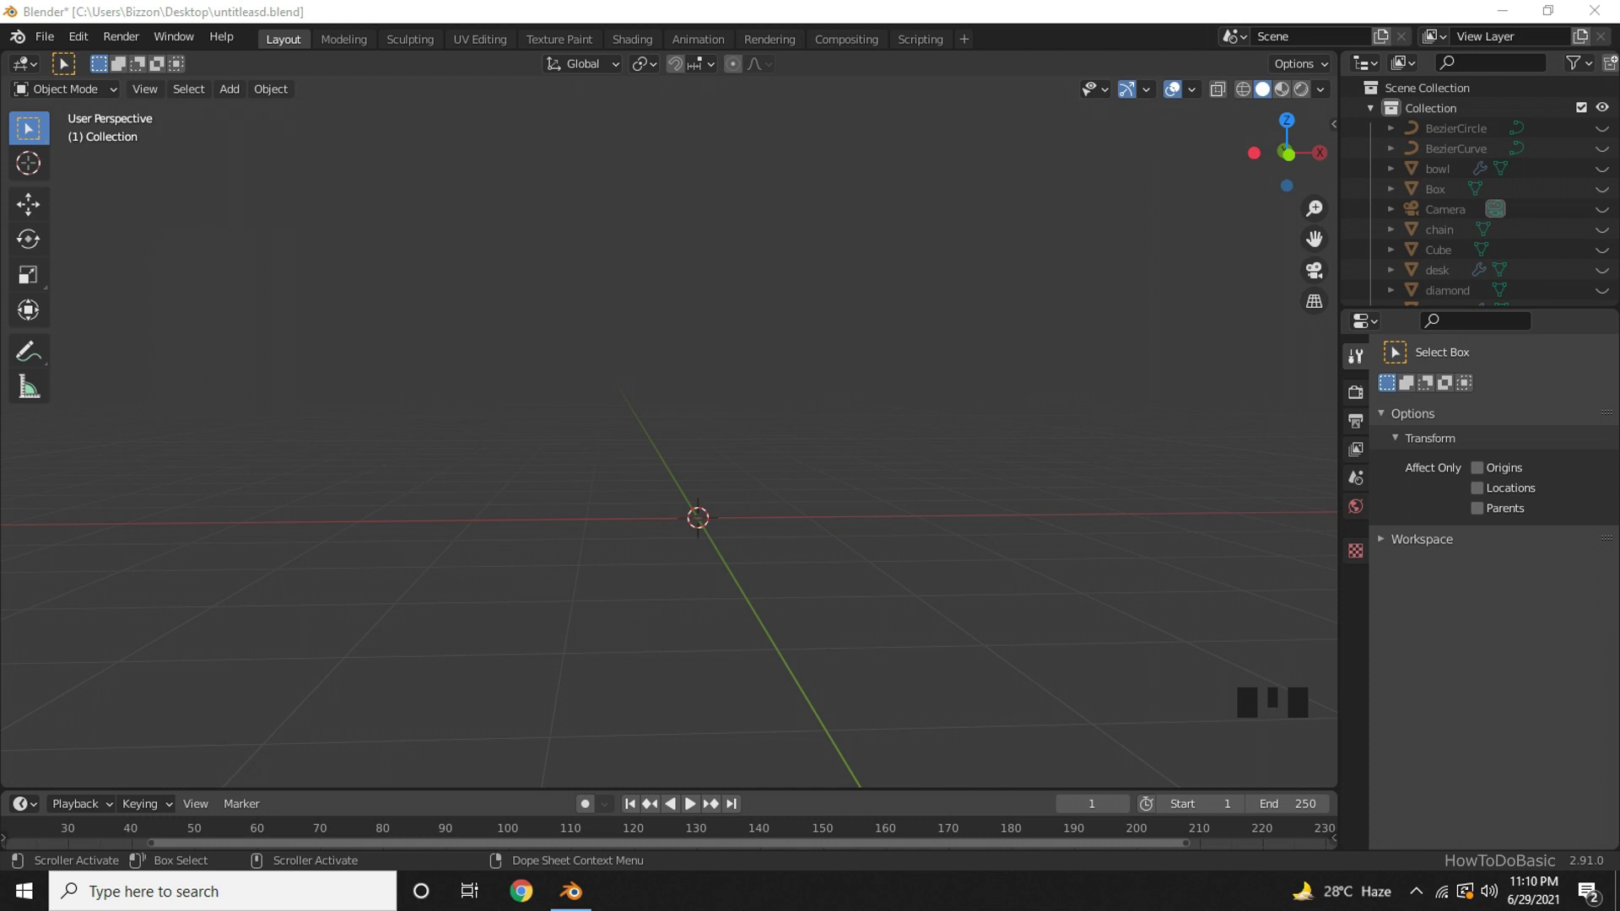
# Add a Bezier curve at the origin and rotate it 90° about the X axis
pyautogui.click(716, 739)
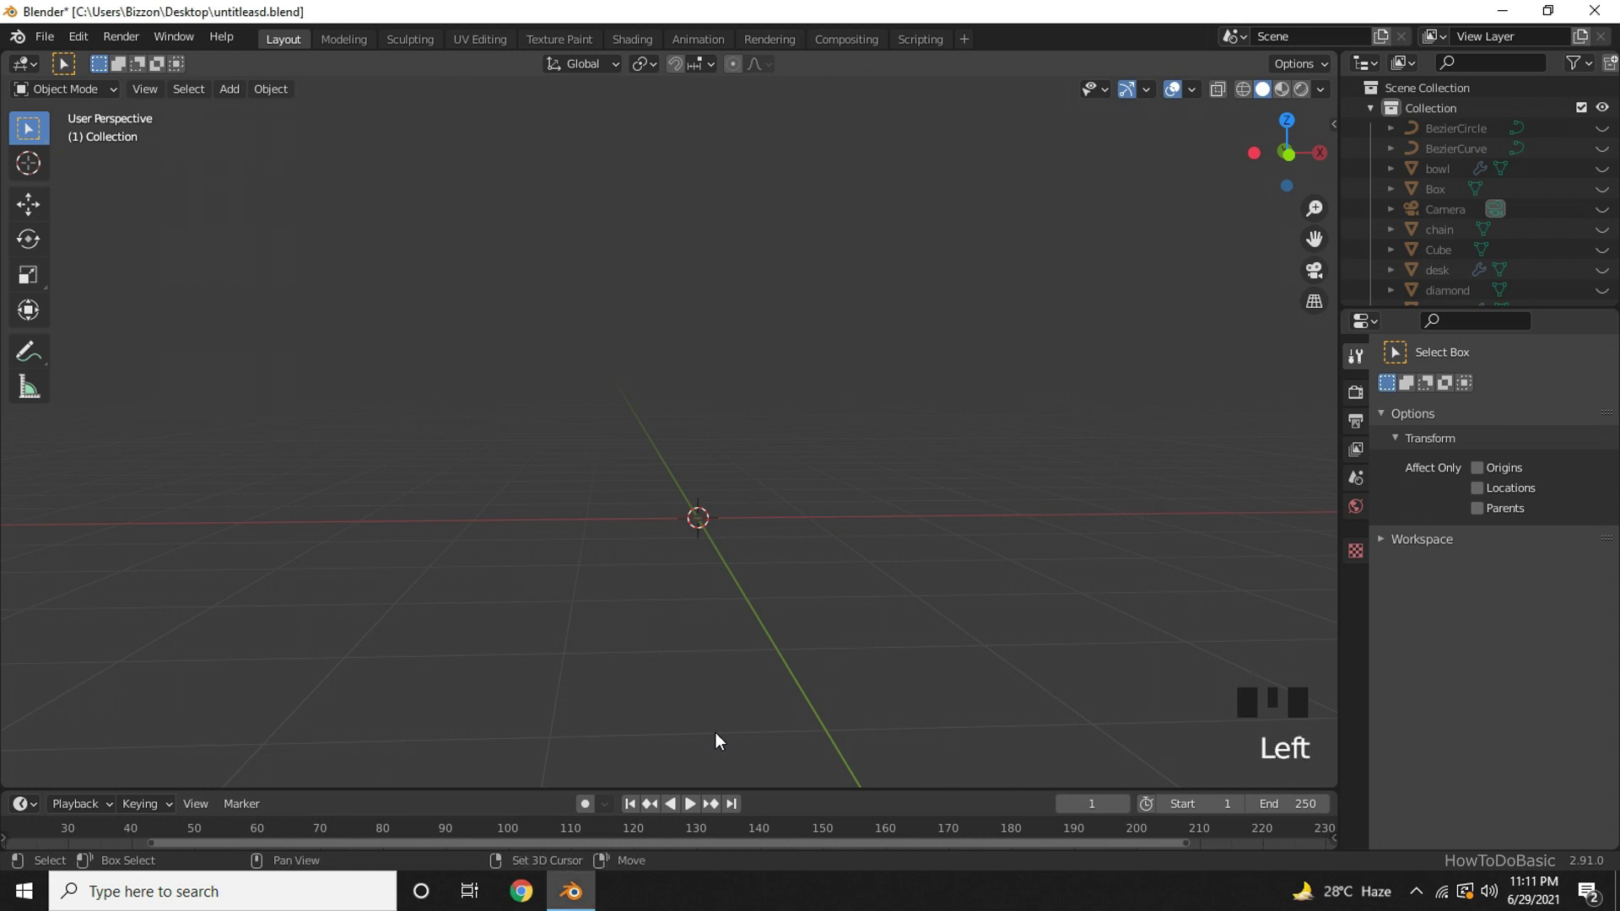
pyautogui.hotkey('shift', 'a')
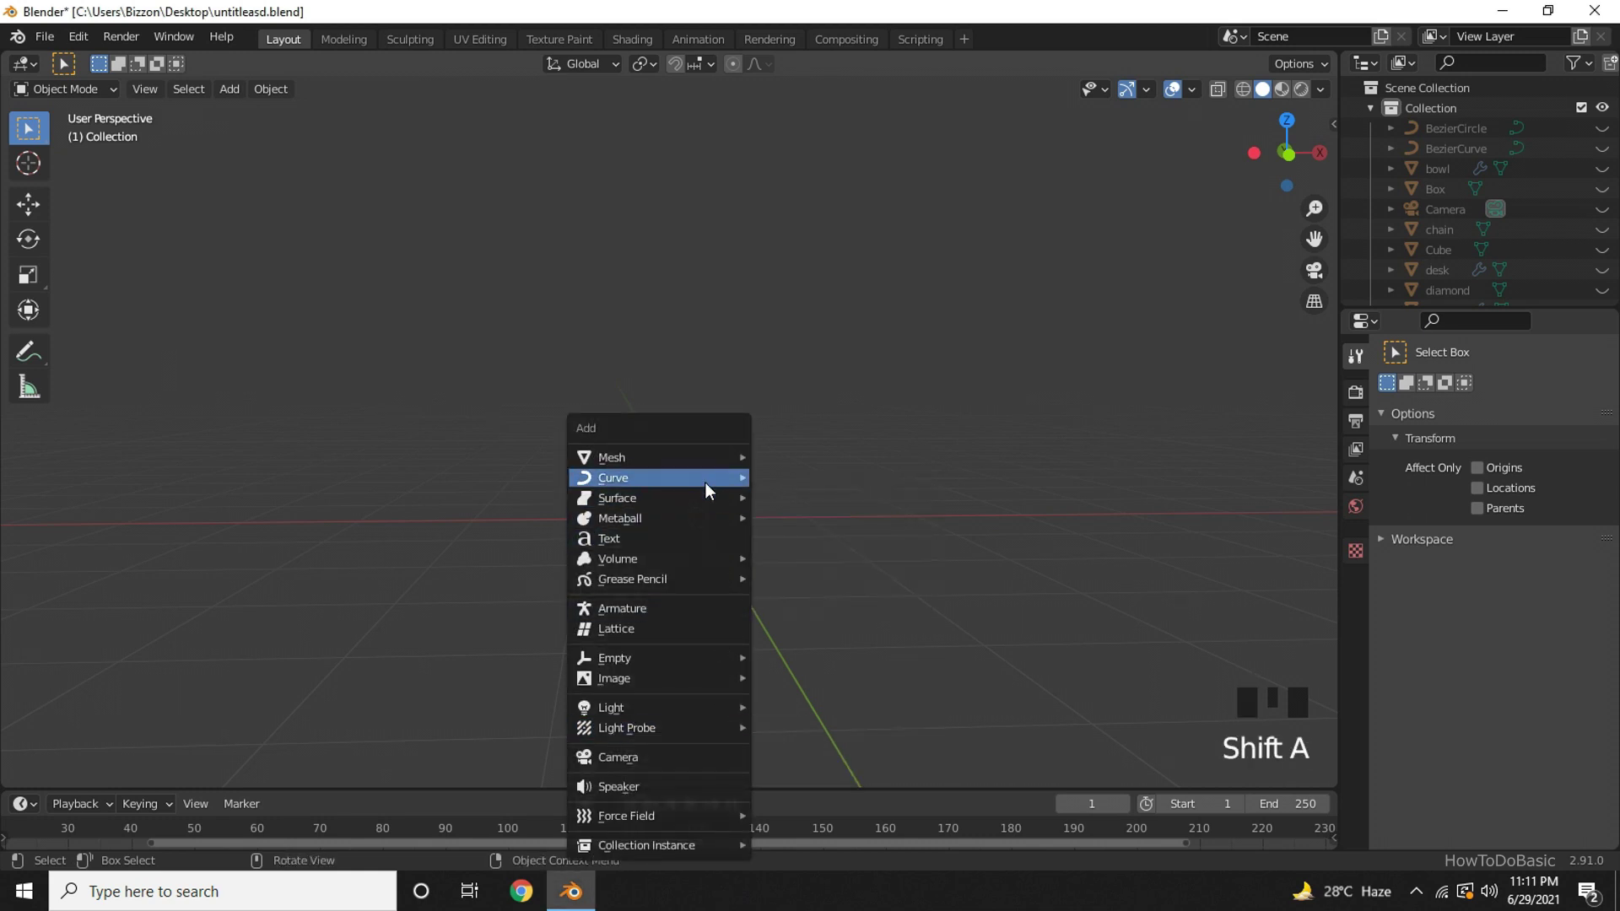
pyautogui.moveTo(658, 477)
pyautogui.click(808, 481)
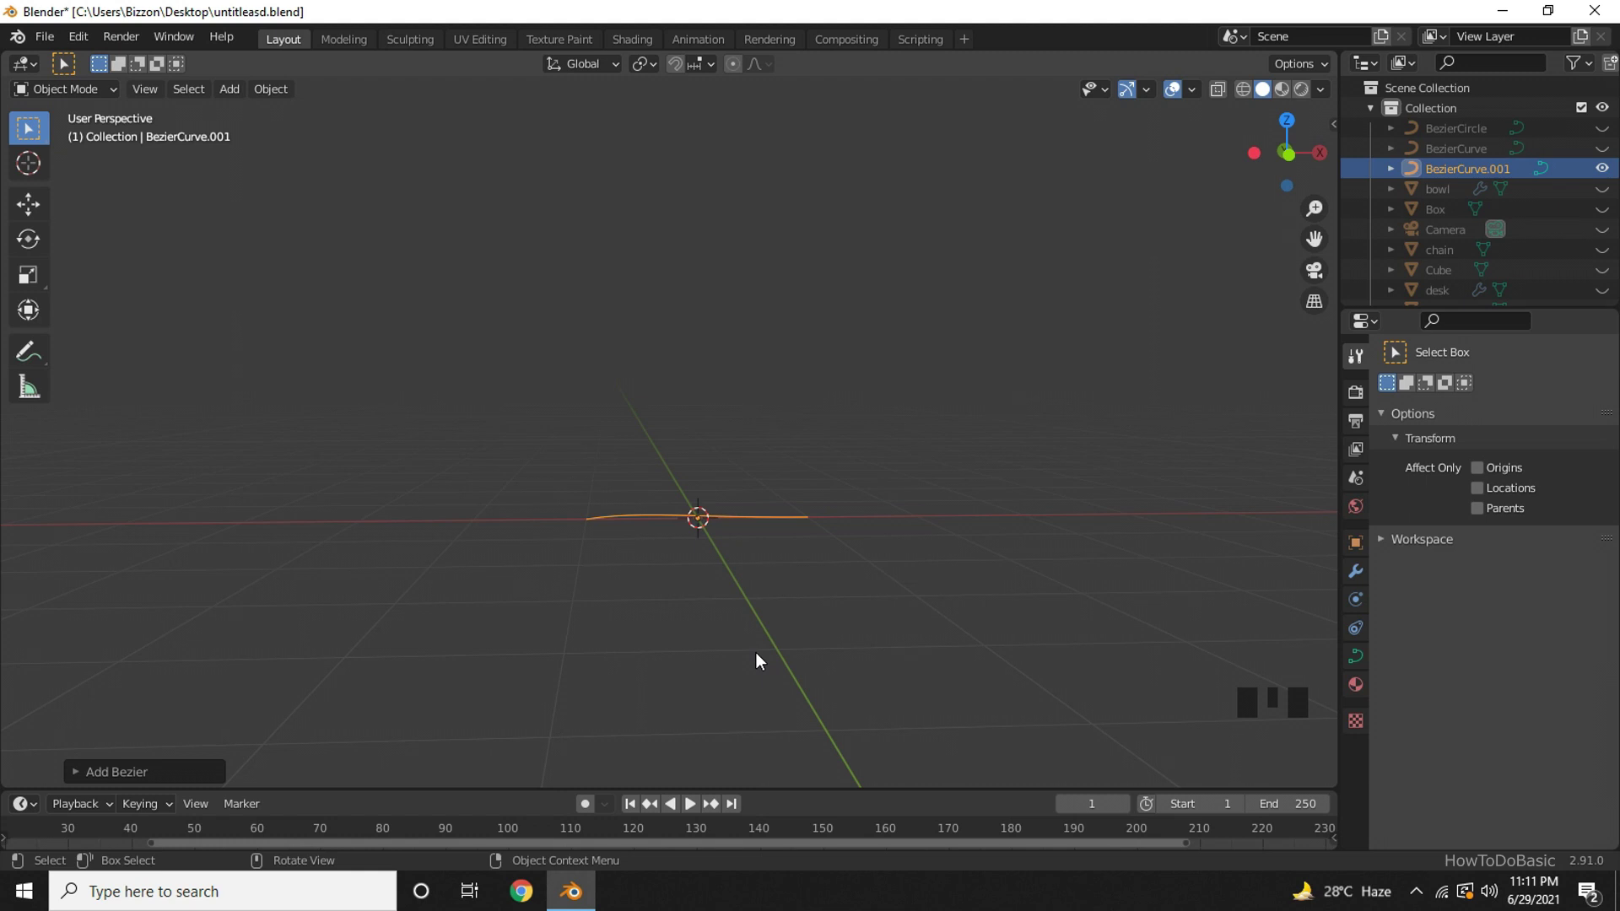
pyautogui.press('r')
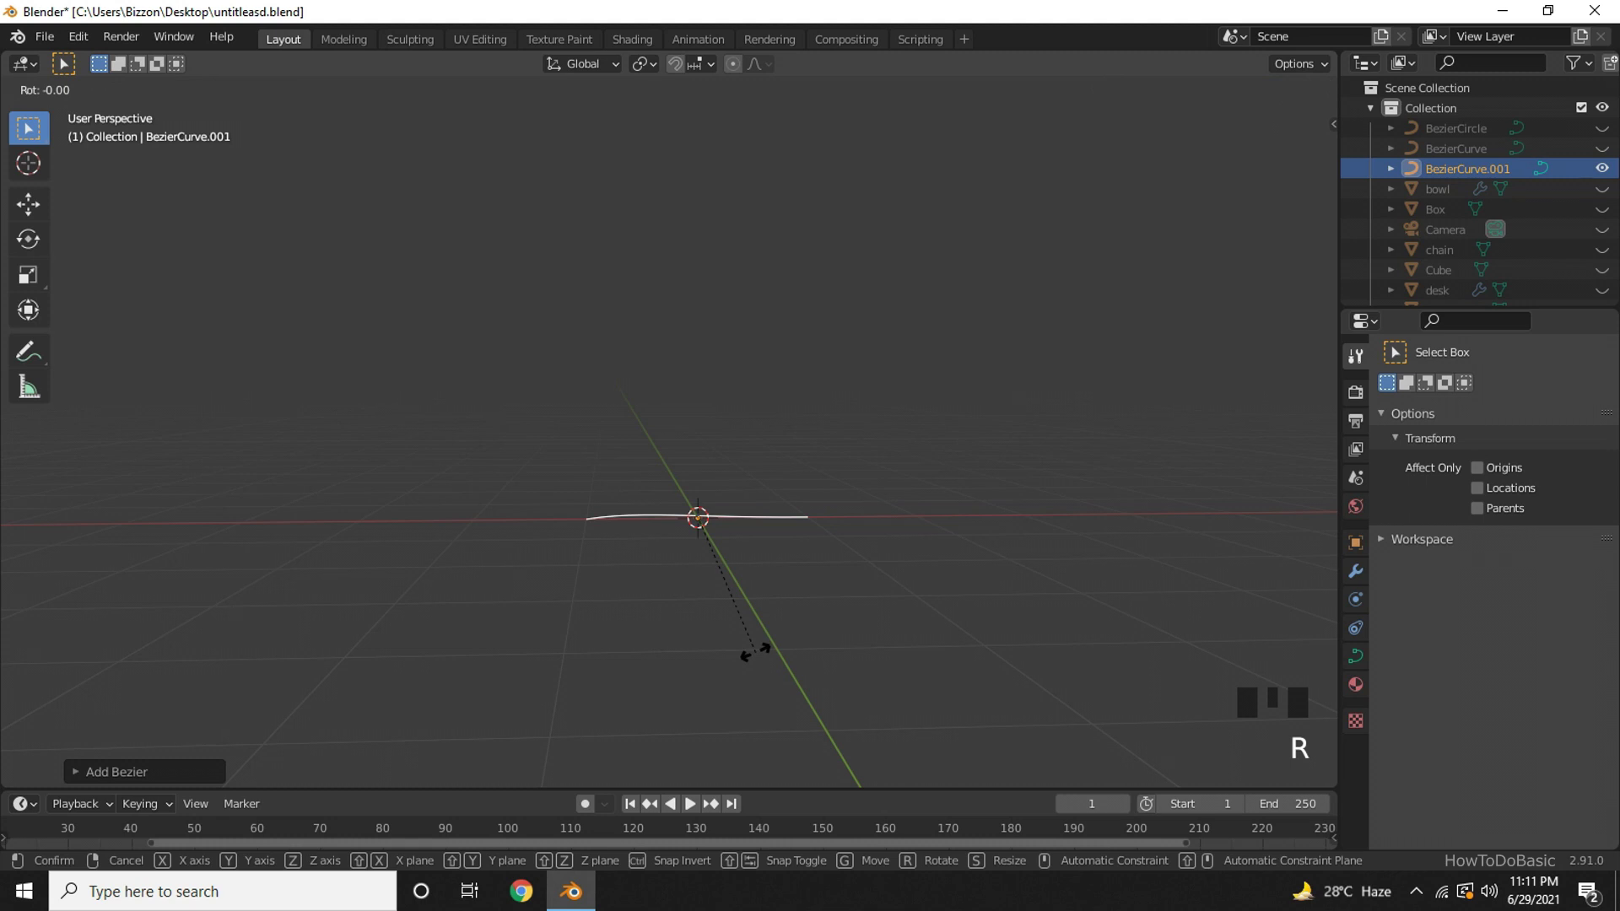
pyautogui.press('x')
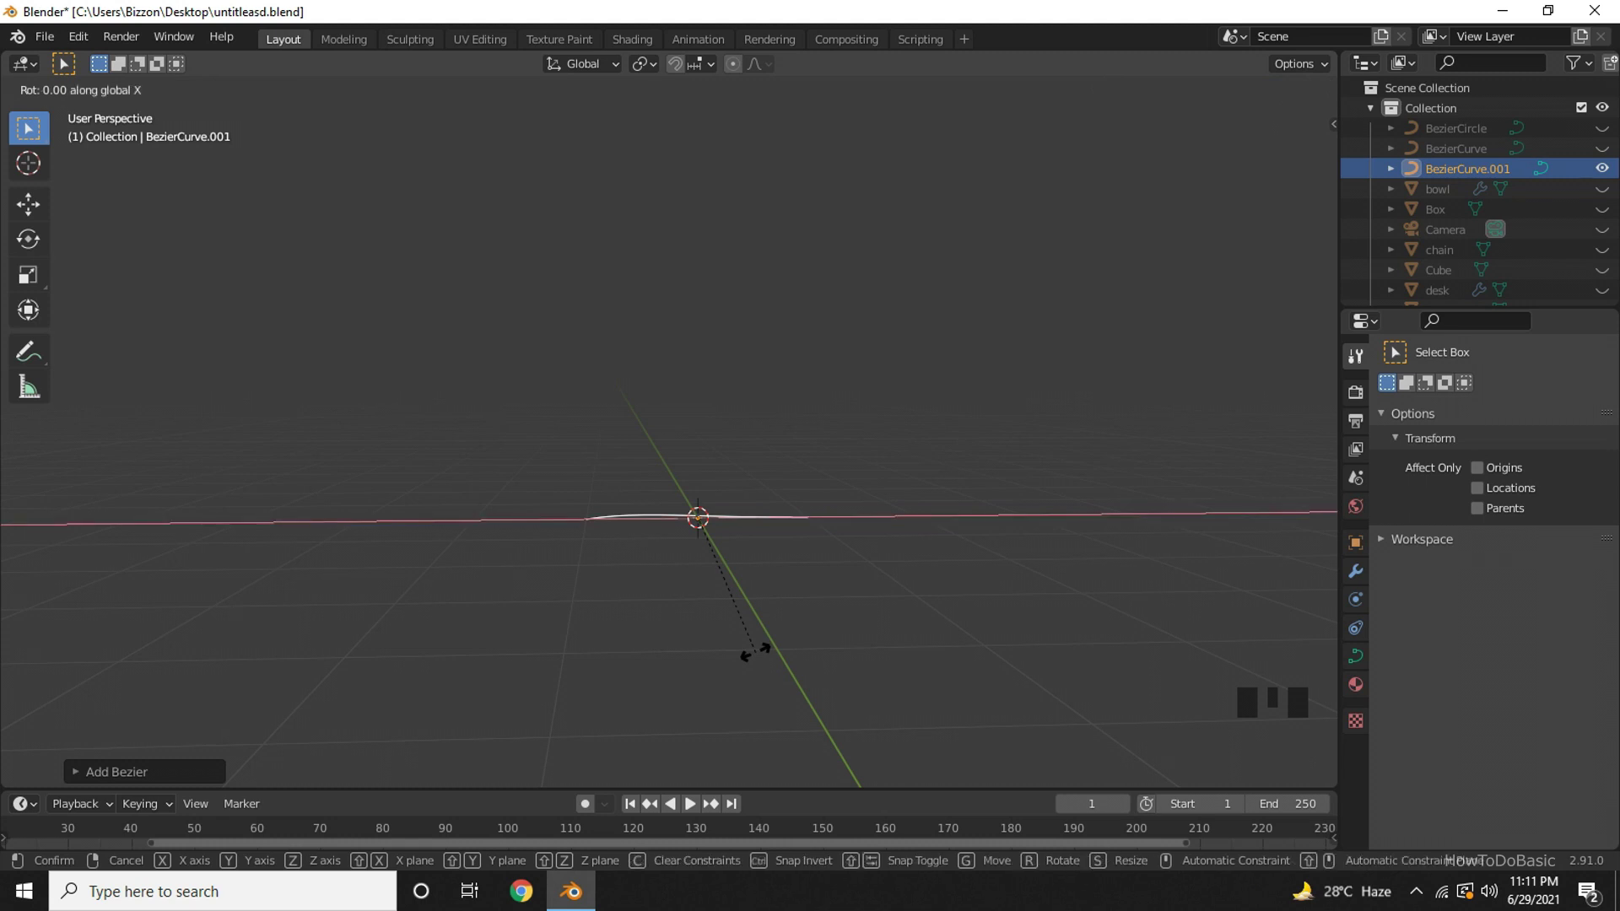
pyautogui.write('90')
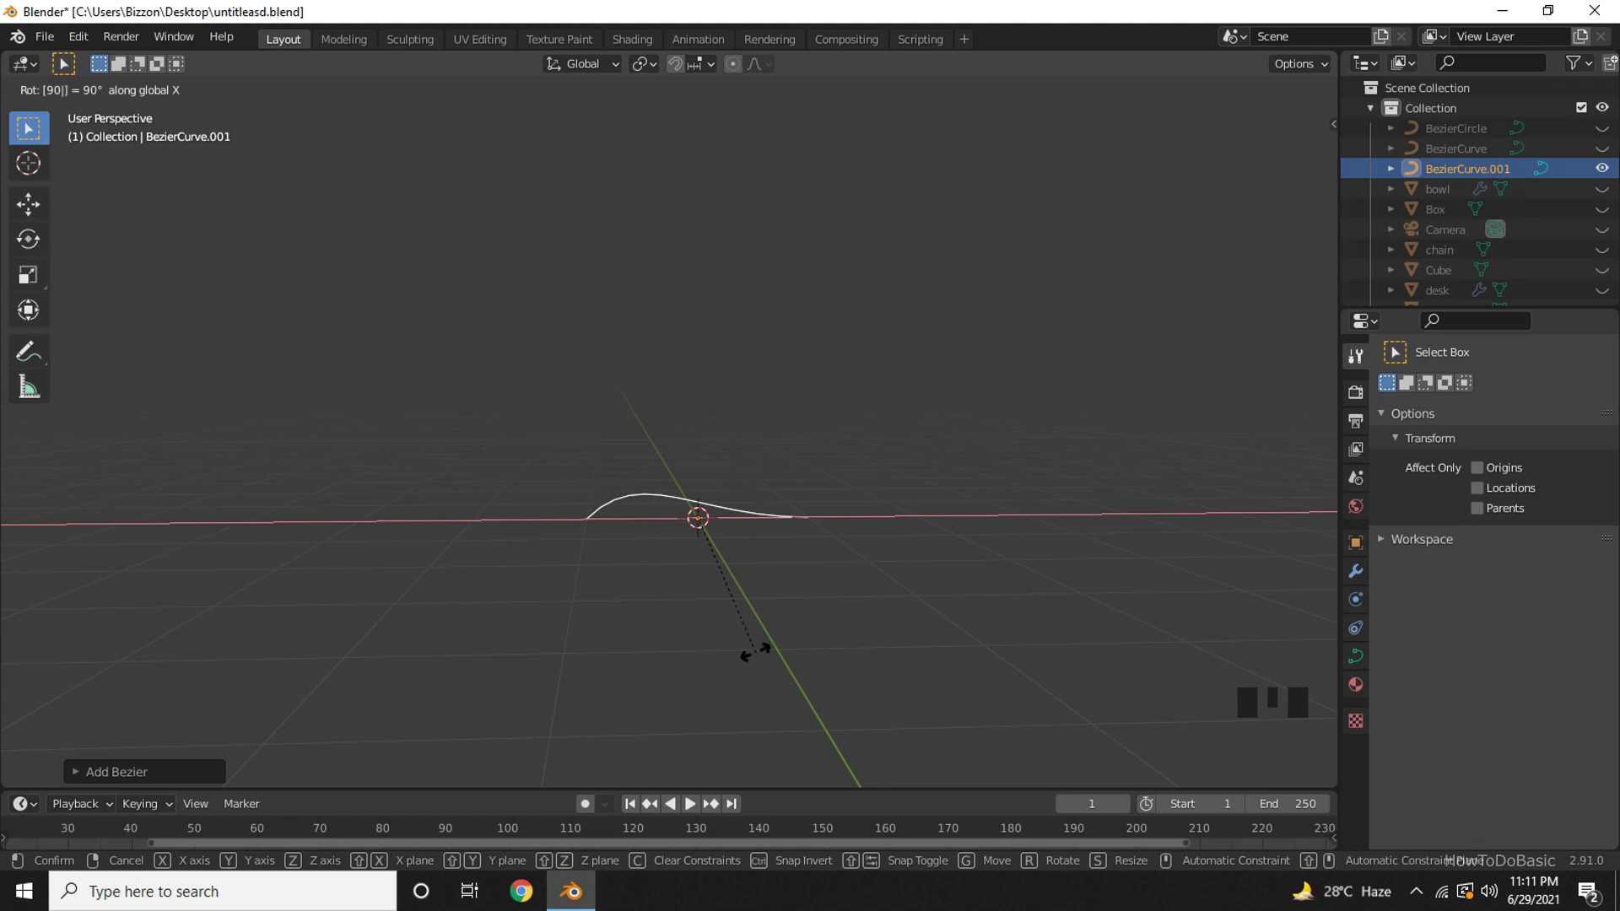
pyautogui.press('Return')
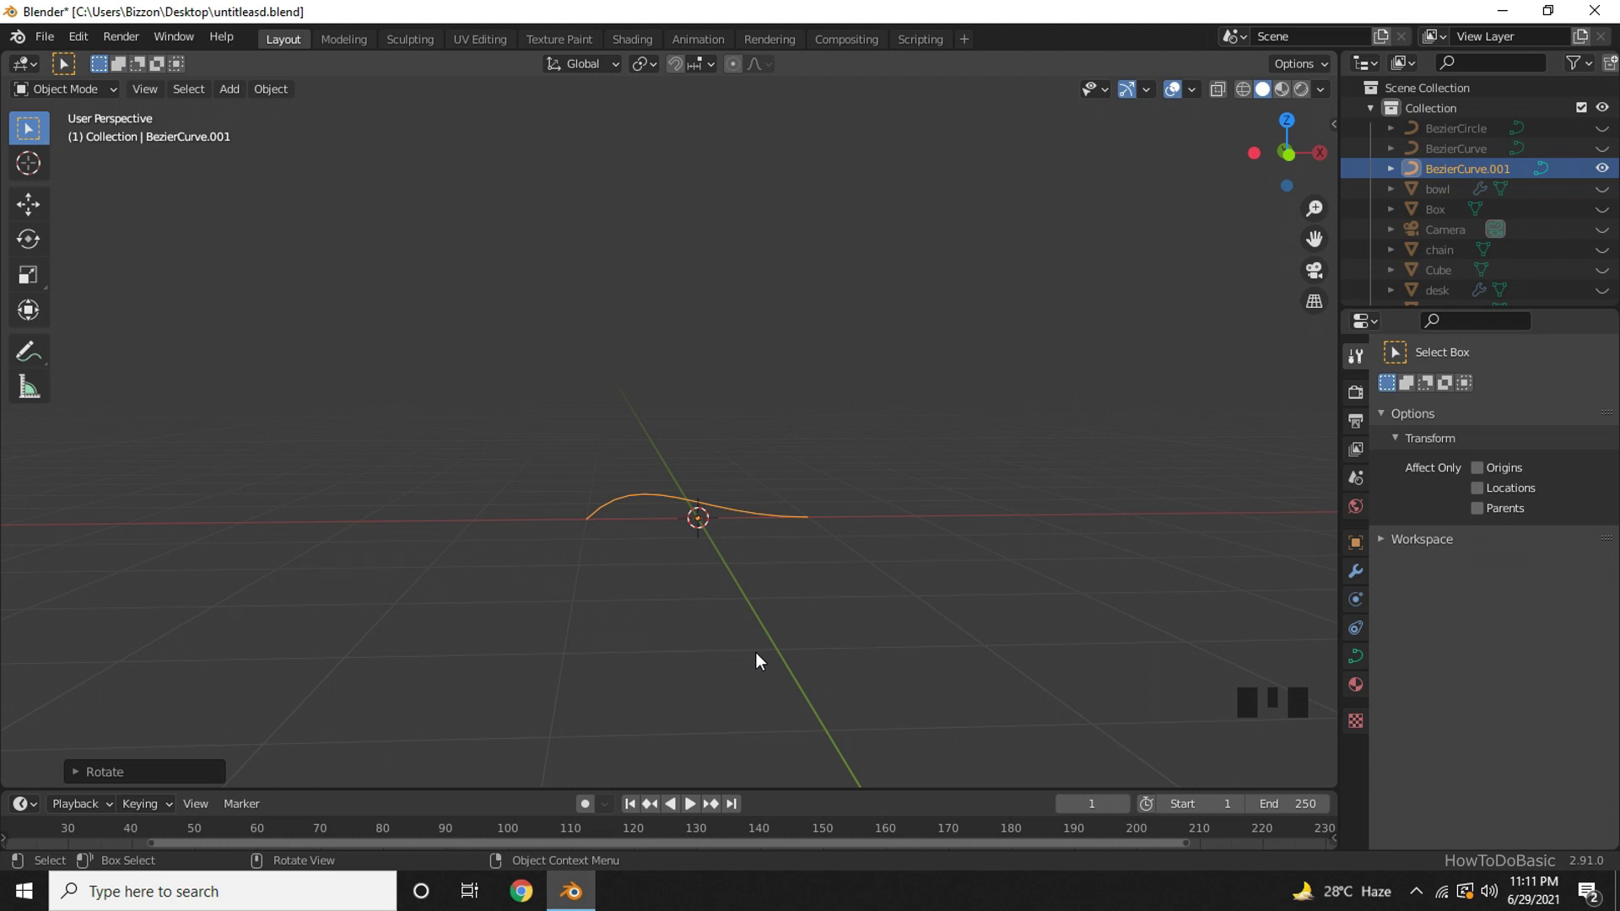
# In front view and Edit Mode, move the curve's right end point high above the other end
pyautogui.press('KP_1')
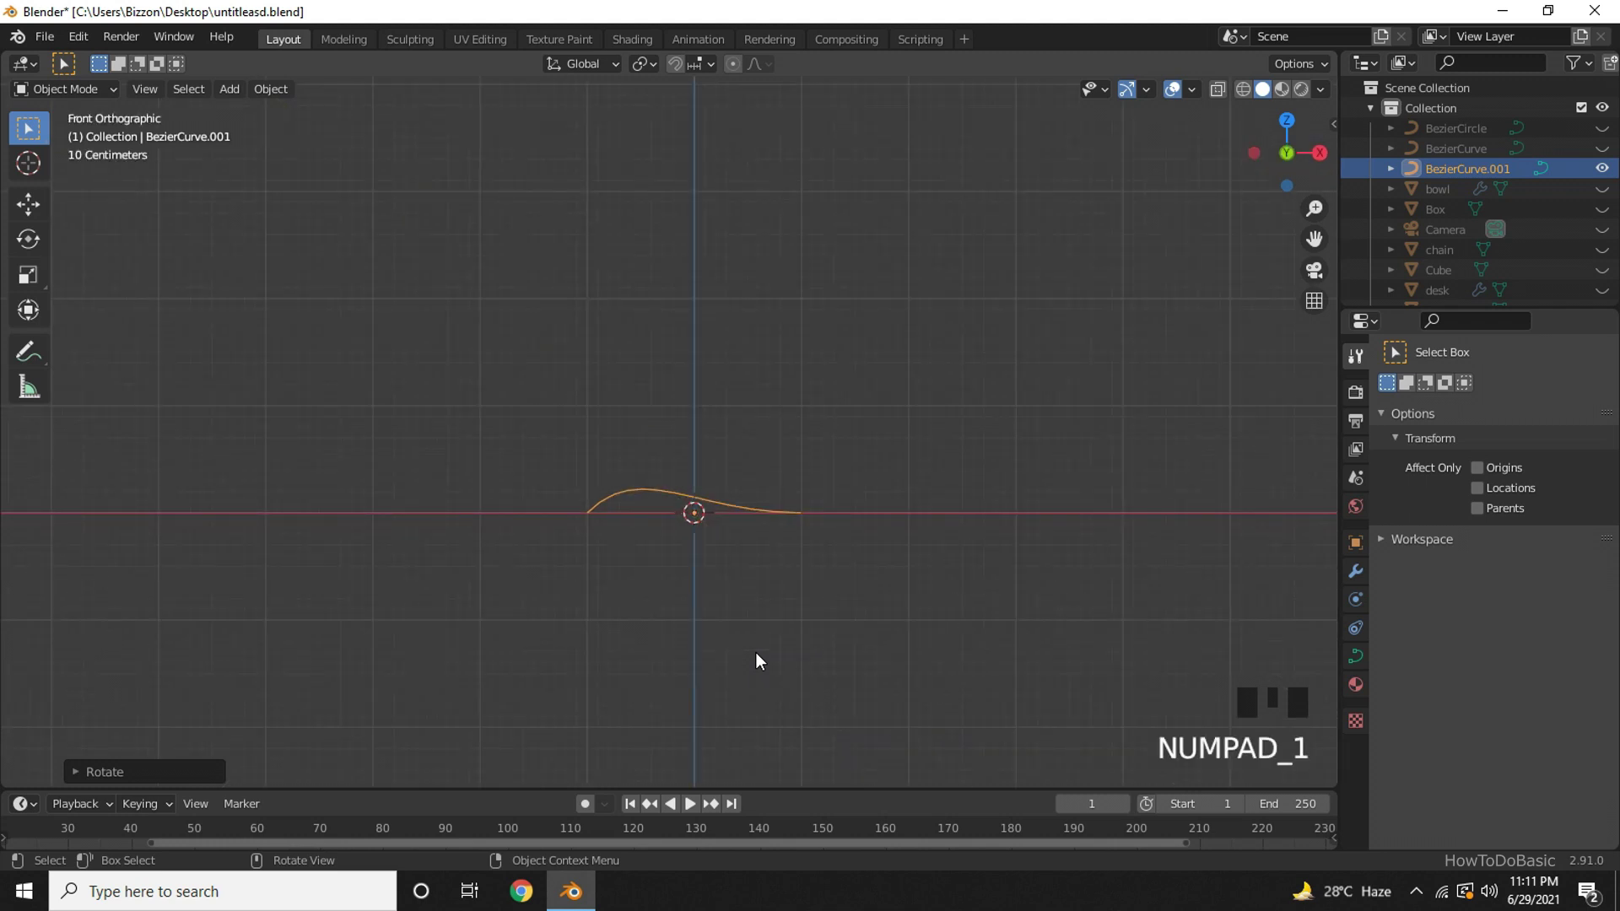
pyautogui.press('Tab')
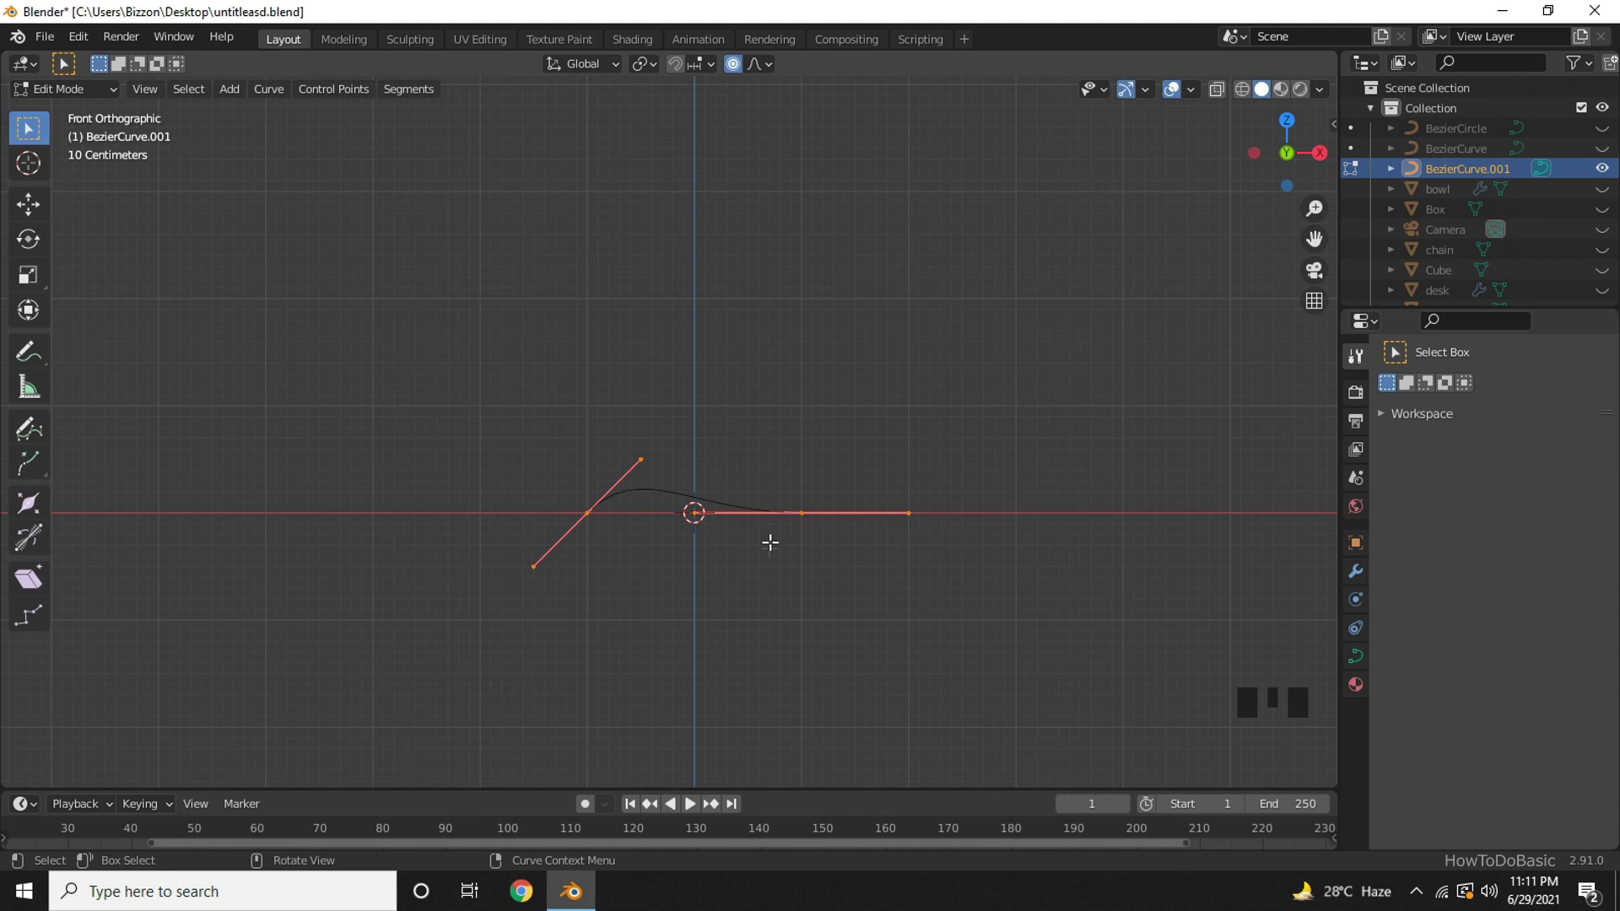
pyautogui.click(801, 513)
pyautogui.press('g')
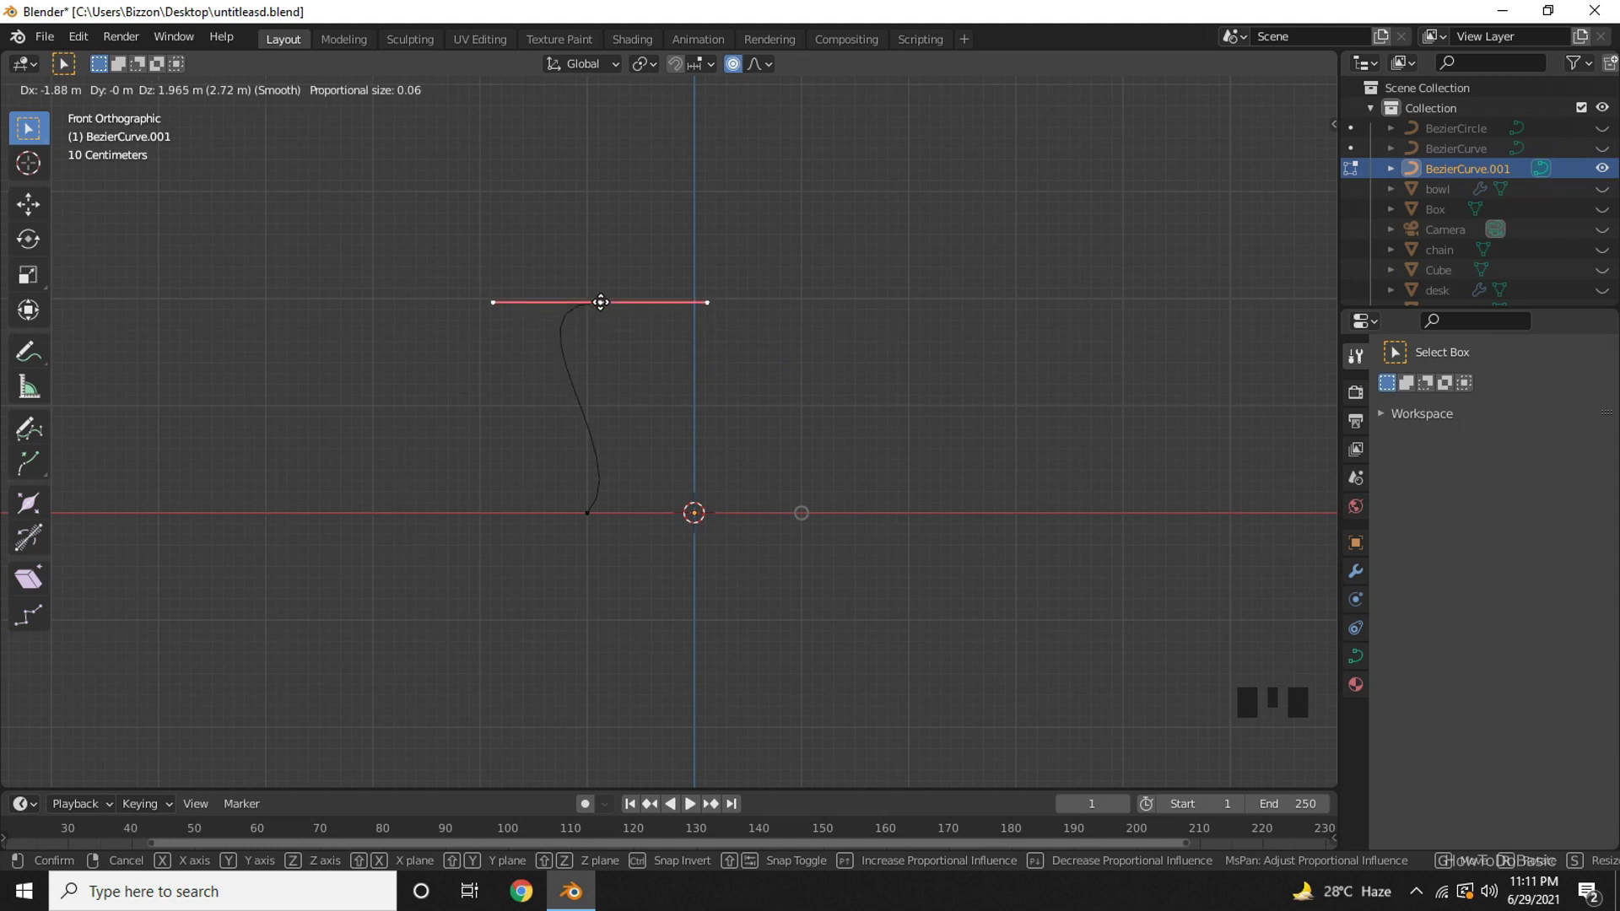
pyautogui.click(600, 300)
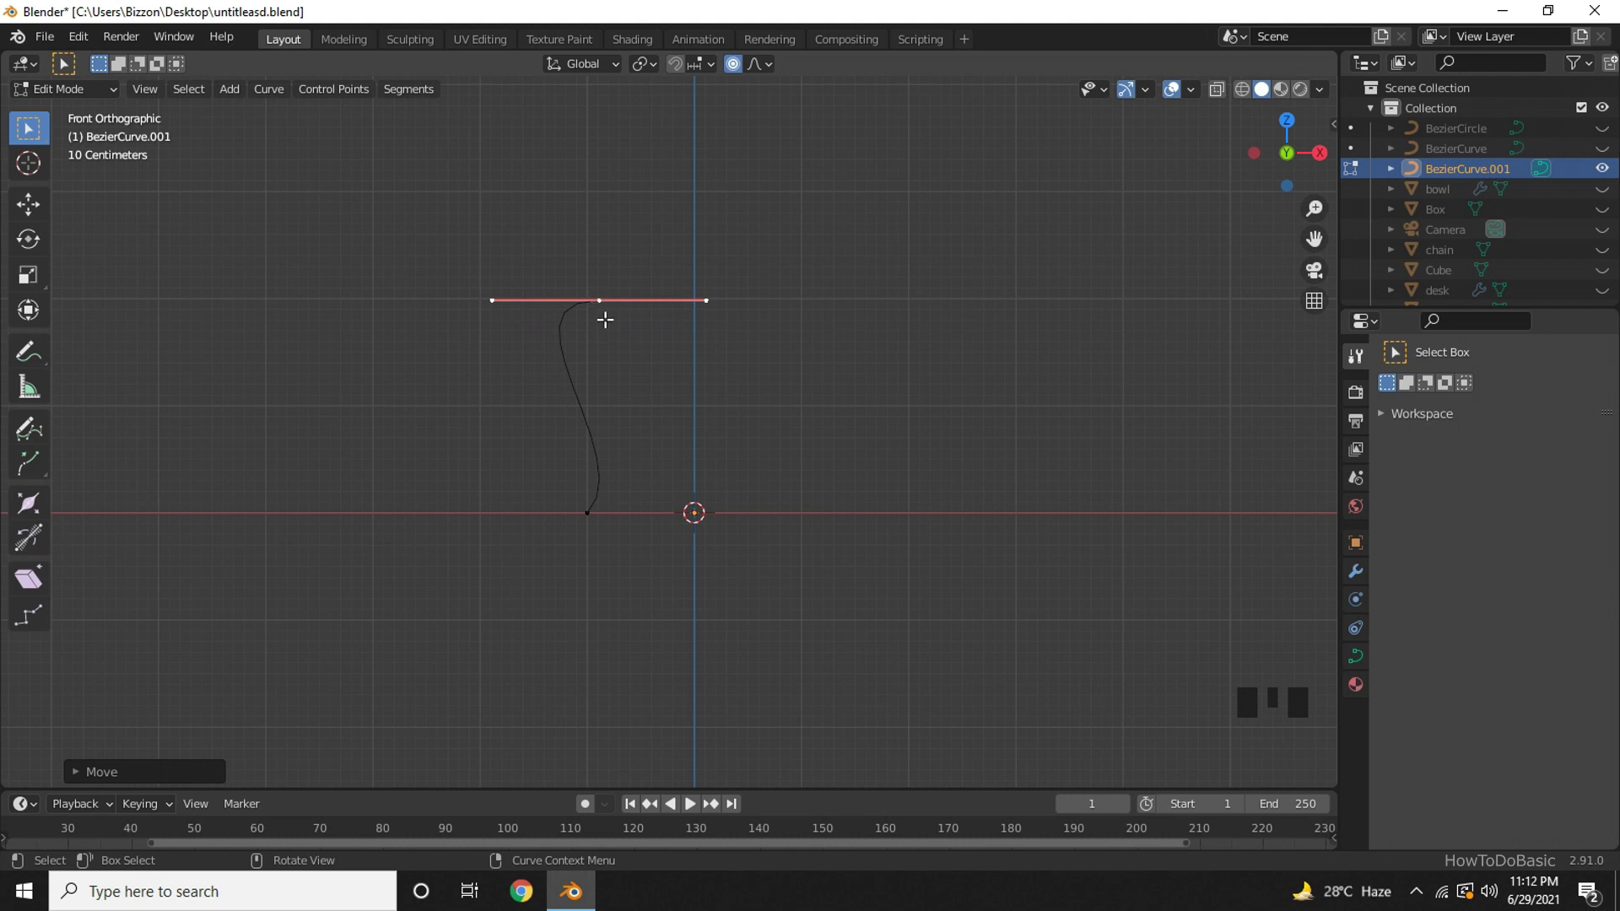
# Tilt the top point's handle and scale it shorter
pyautogui.press('r')
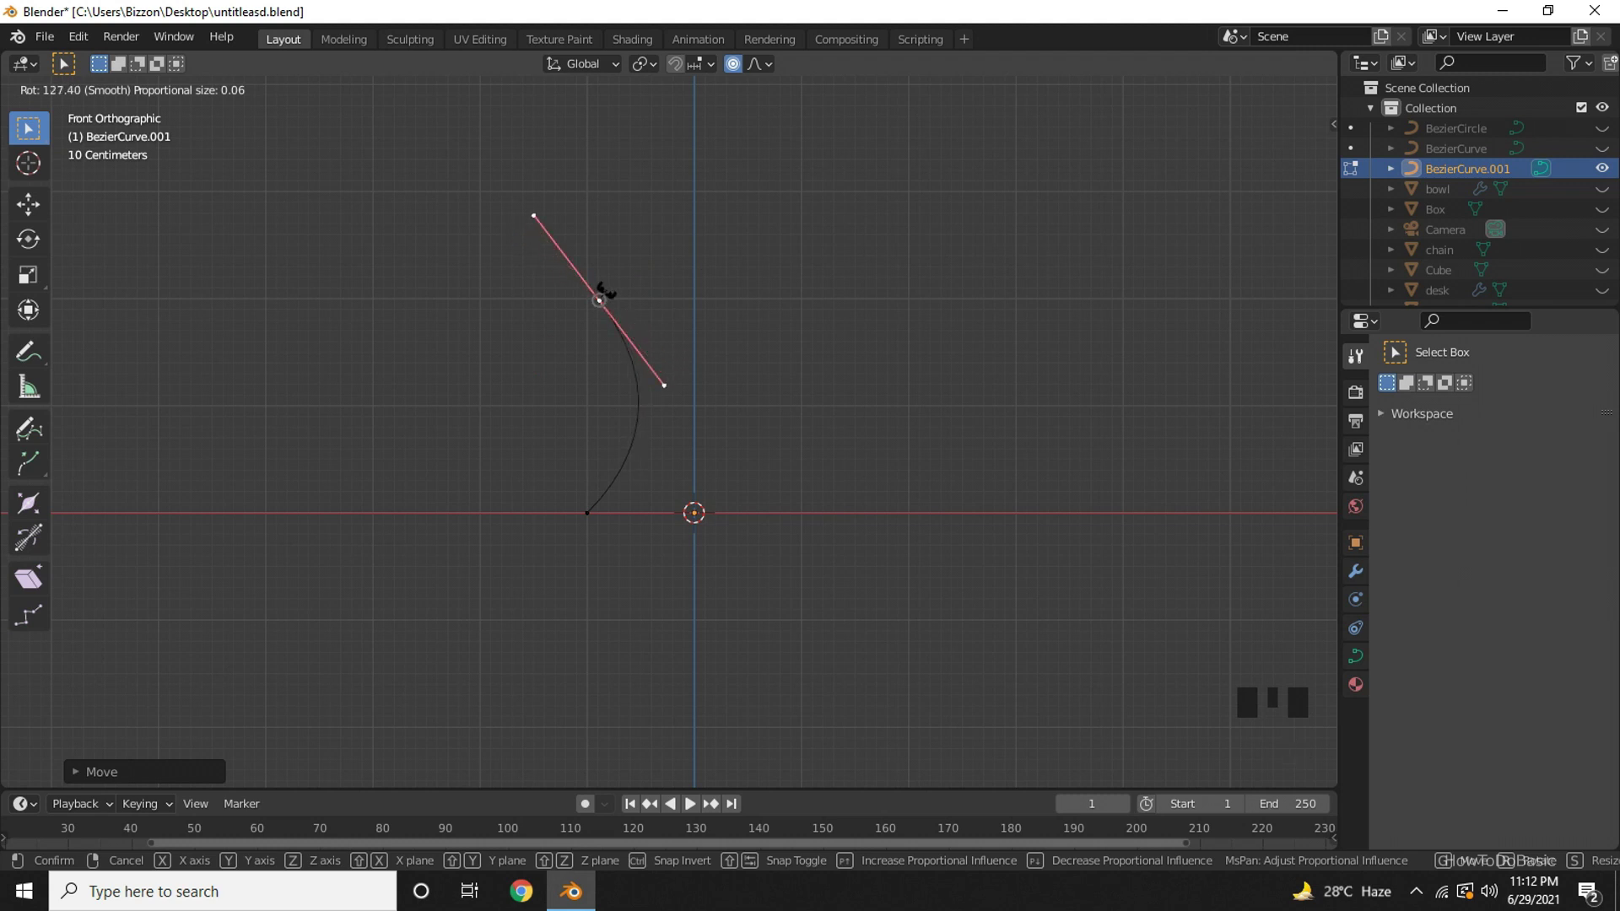
pyautogui.click(606, 290)
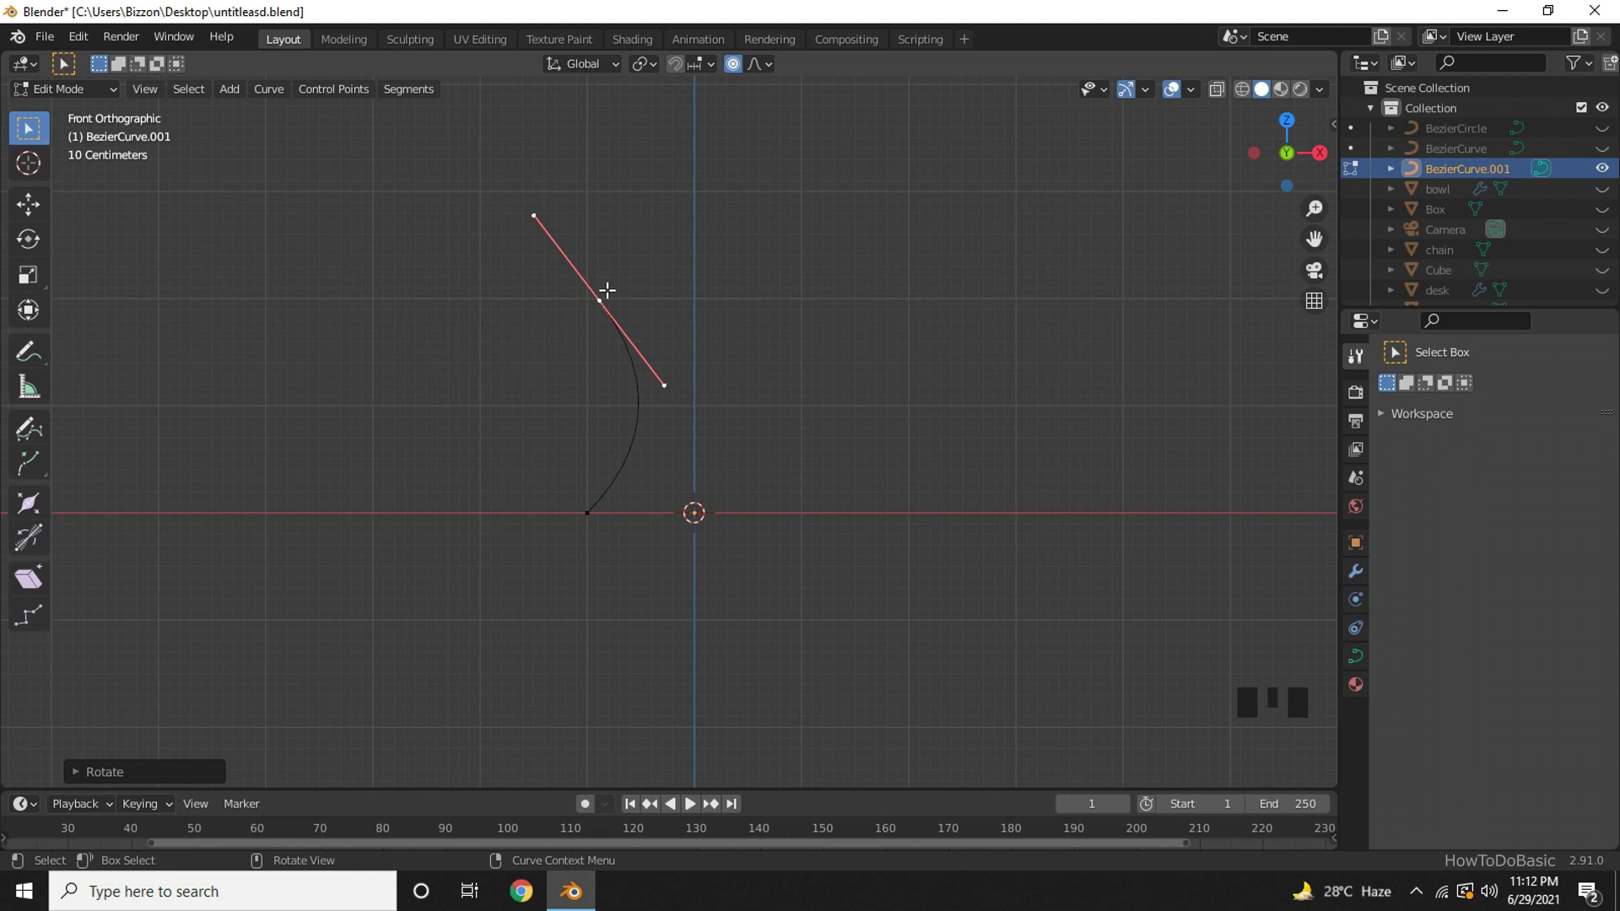
pyautogui.press('s')
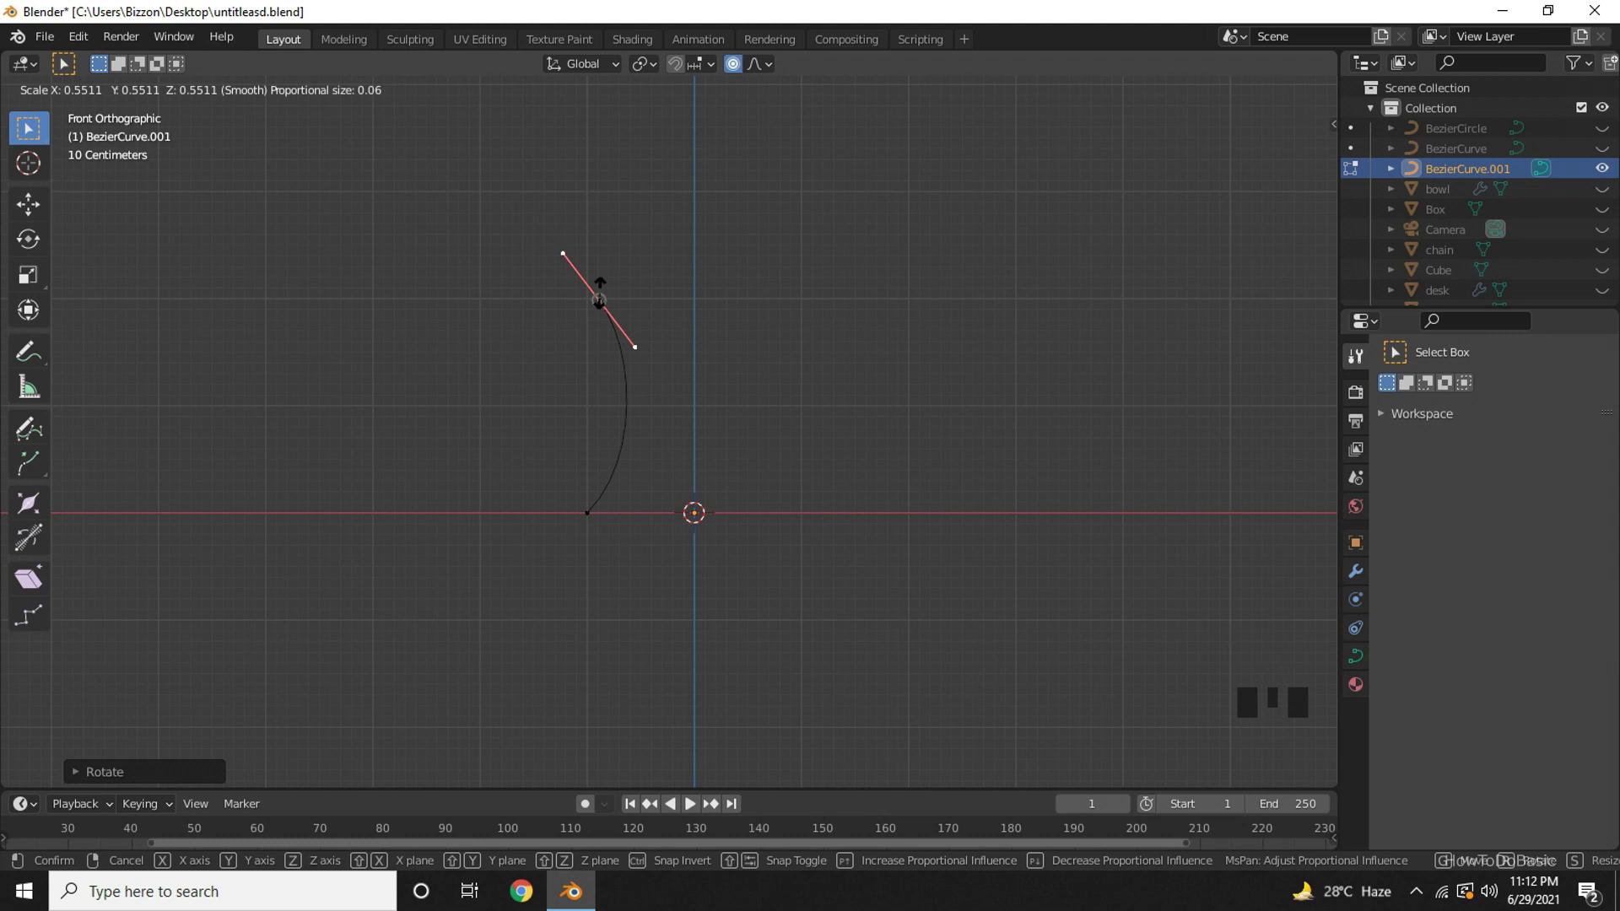
pyautogui.click(599, 295)
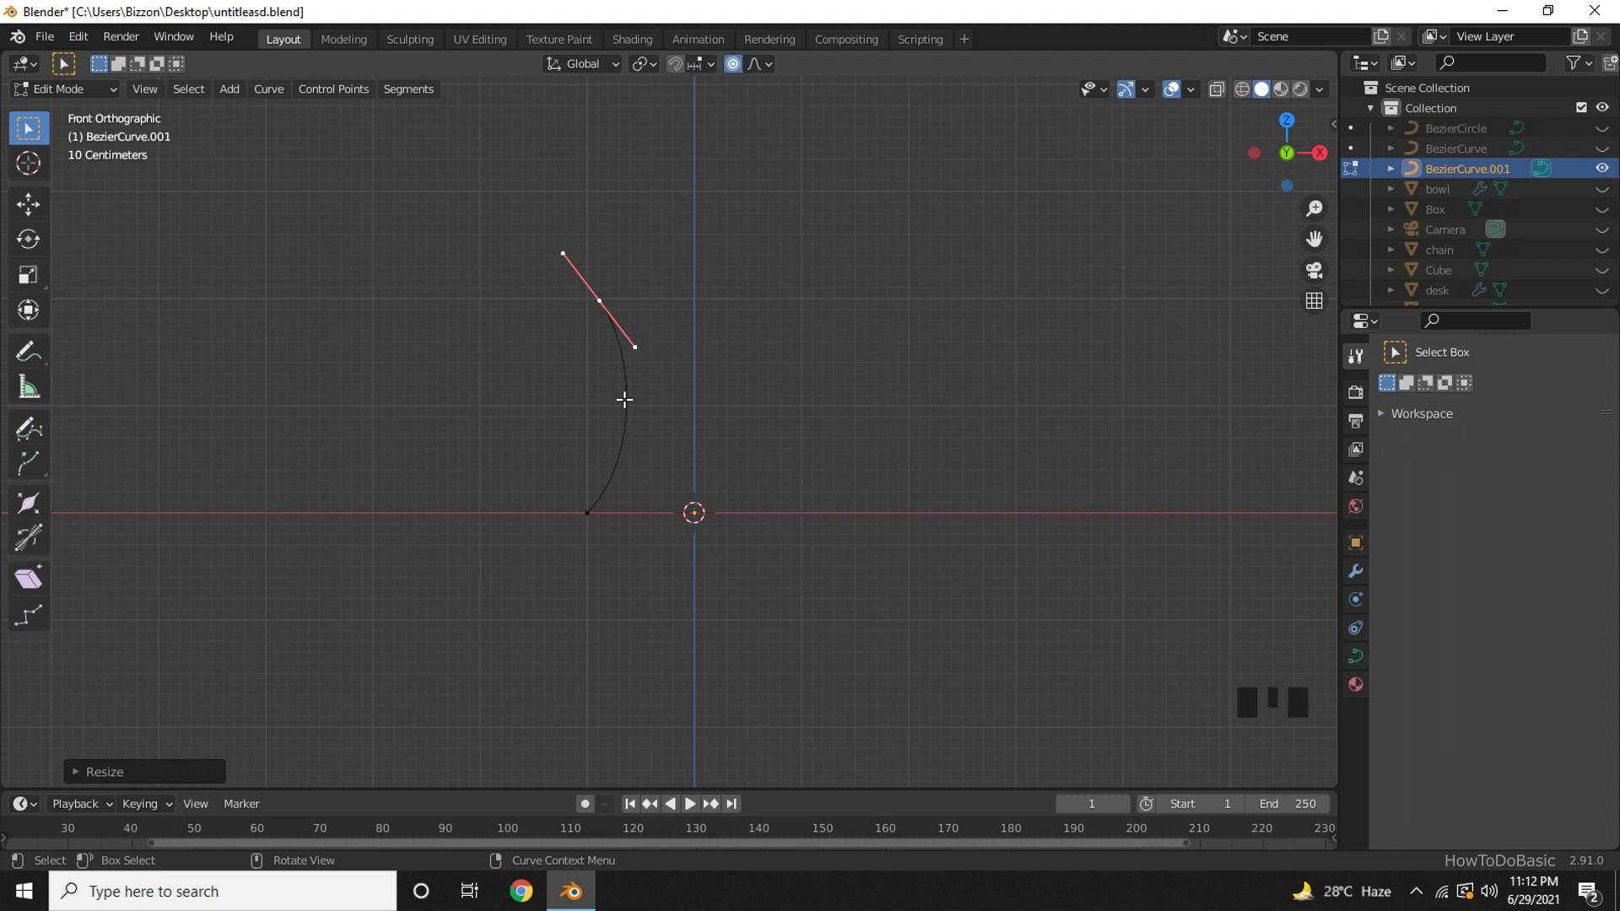
# Rotate the bottom point's handle level and extrude a new point from the bottom end
pyautogui.click(587, 512)
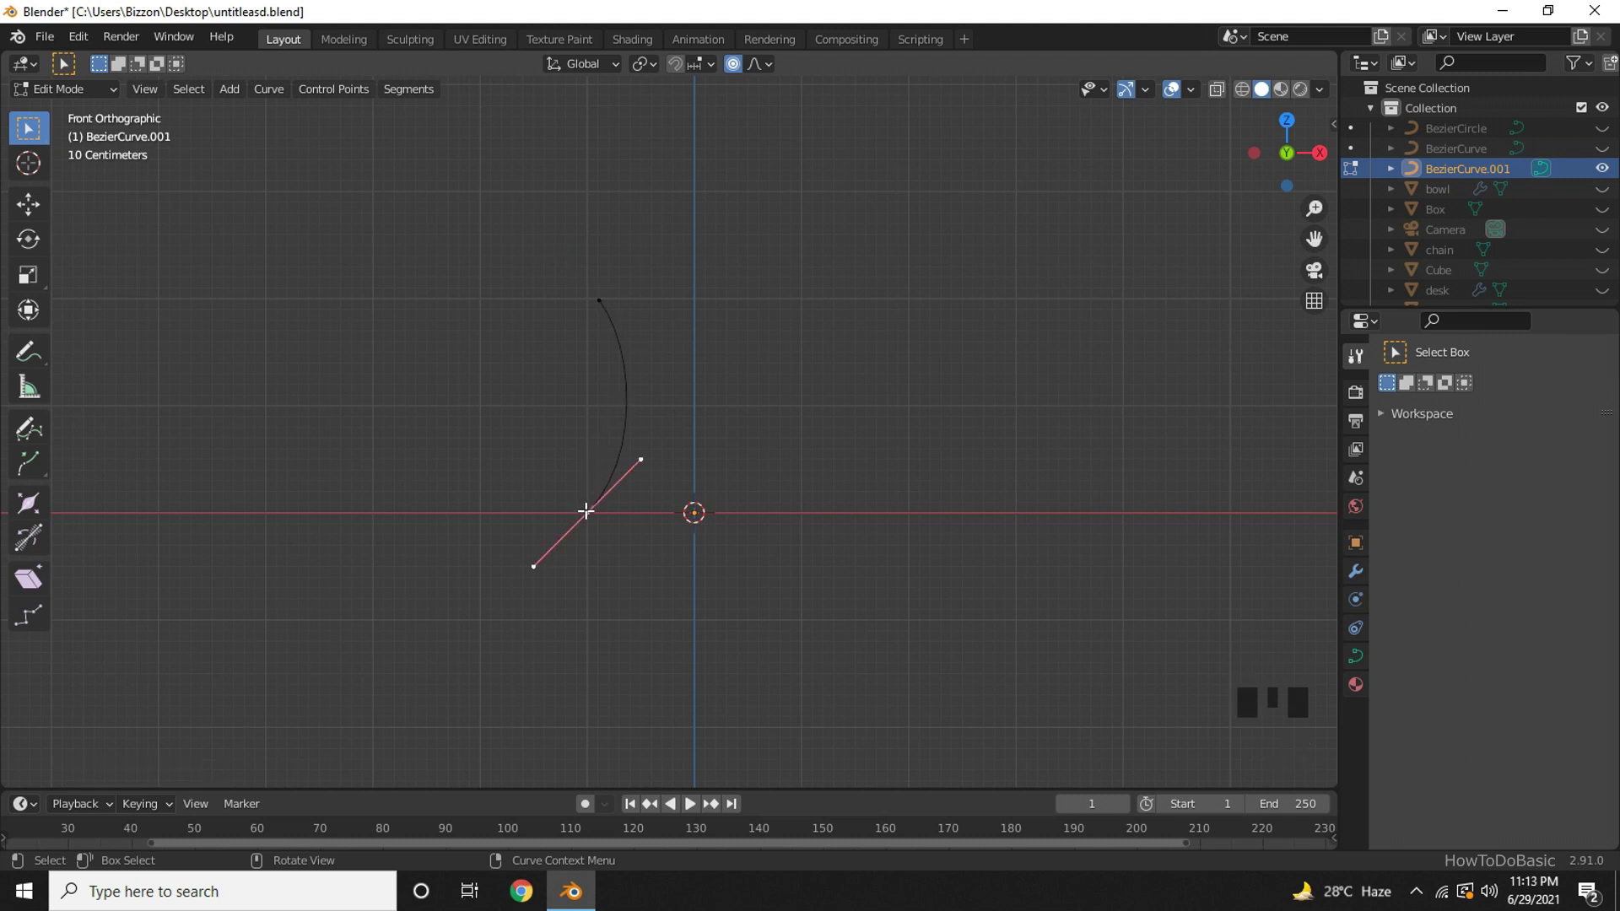
pyautogui.press('r')
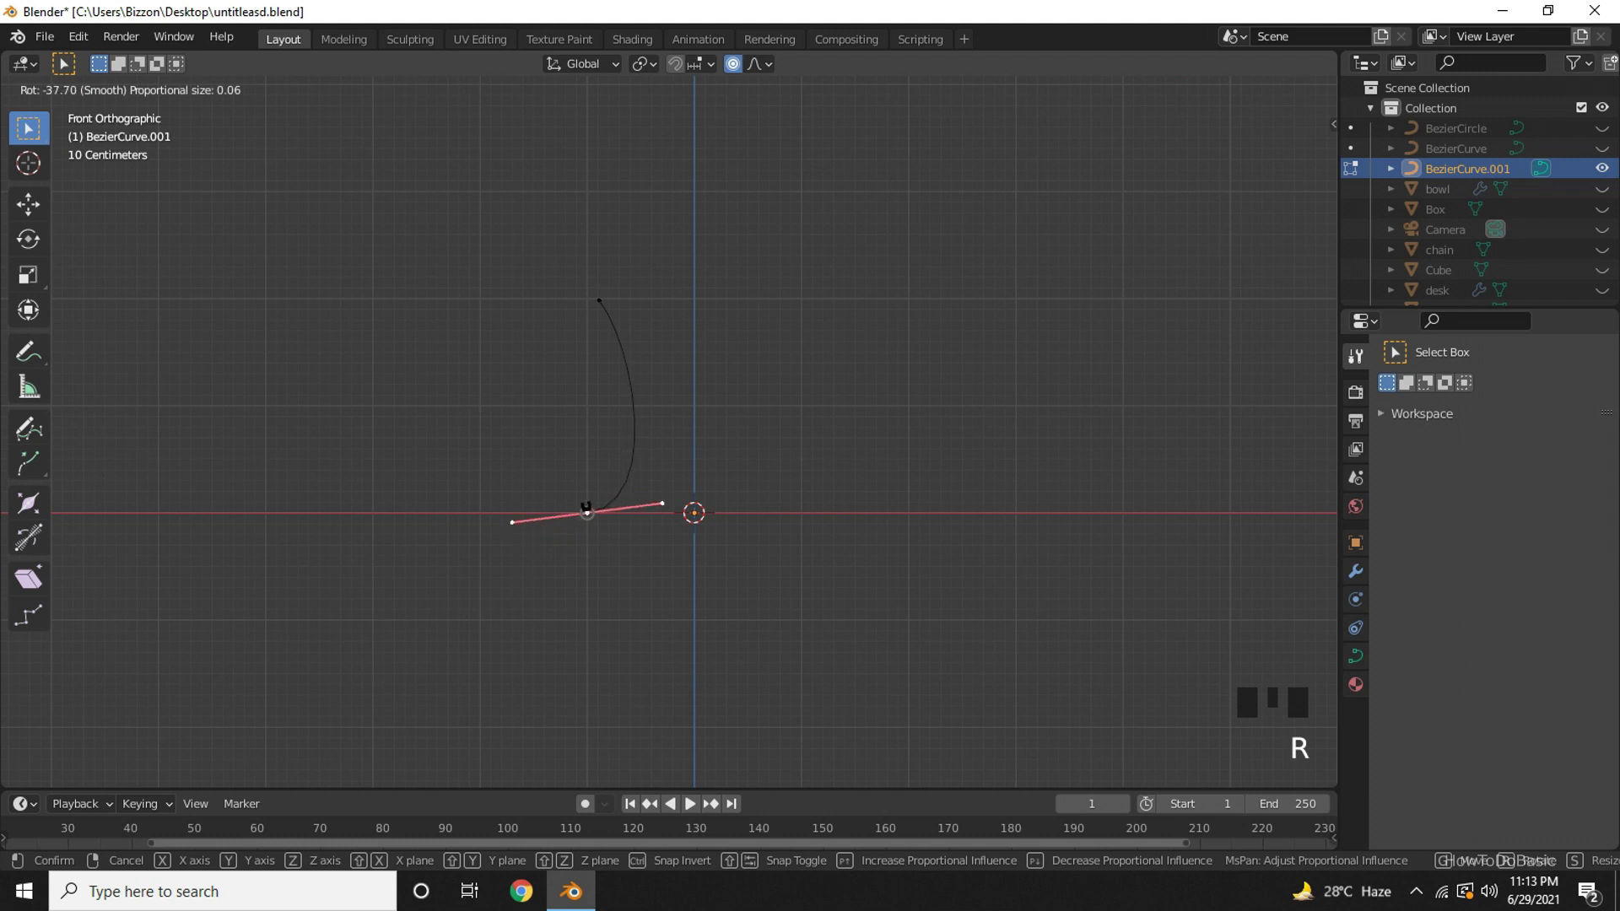
pyautogui.click(590, 559)
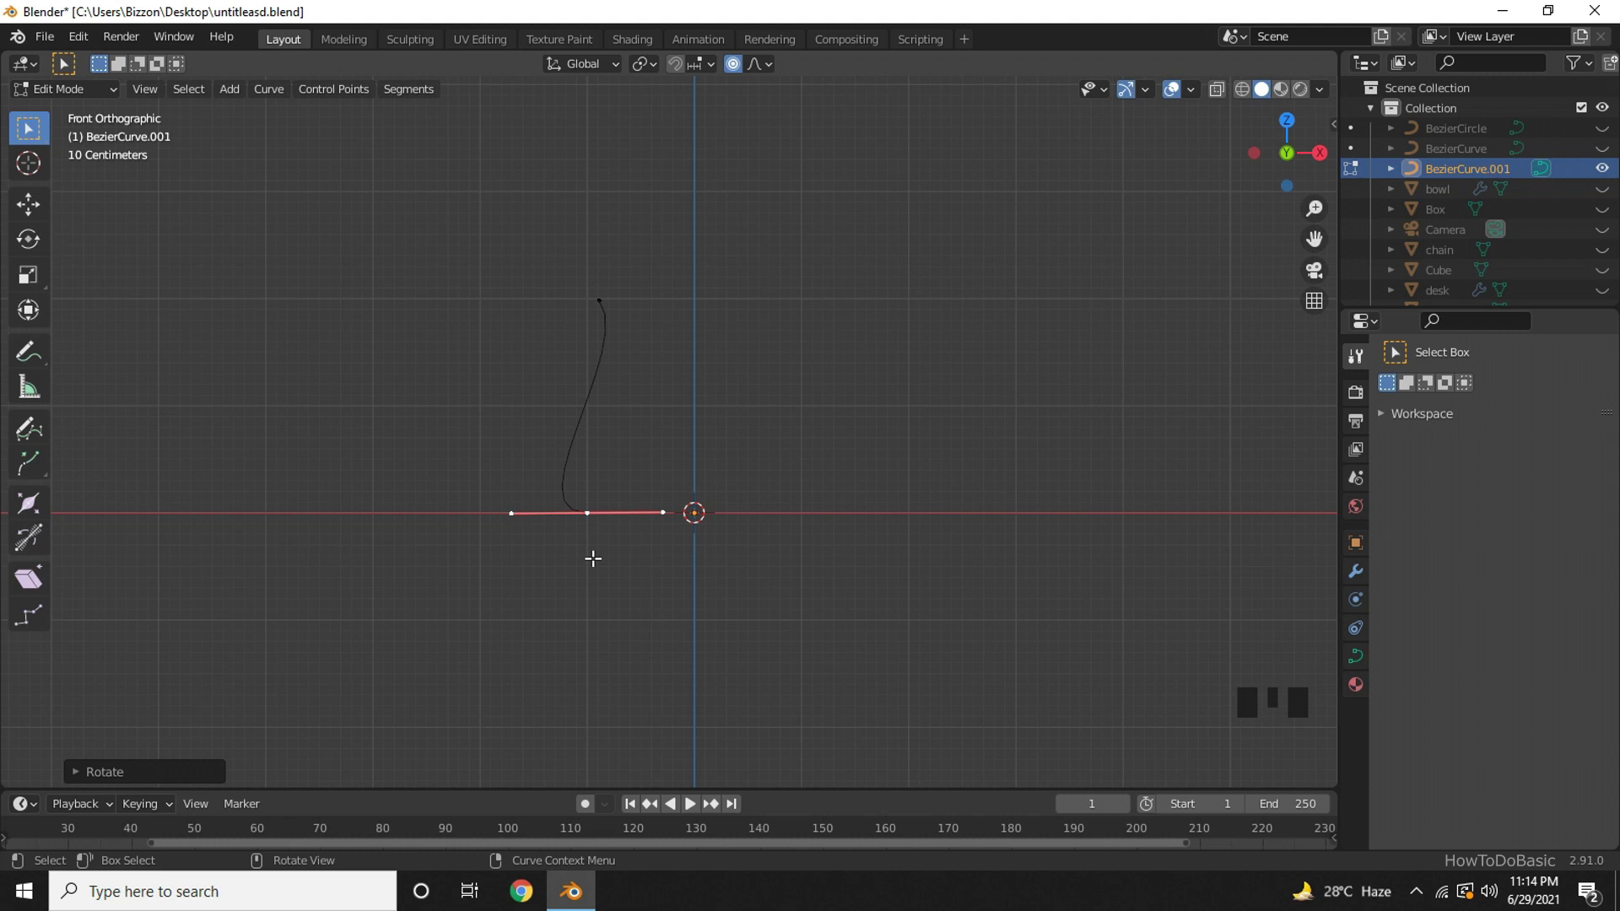
pyautogui.press('e')
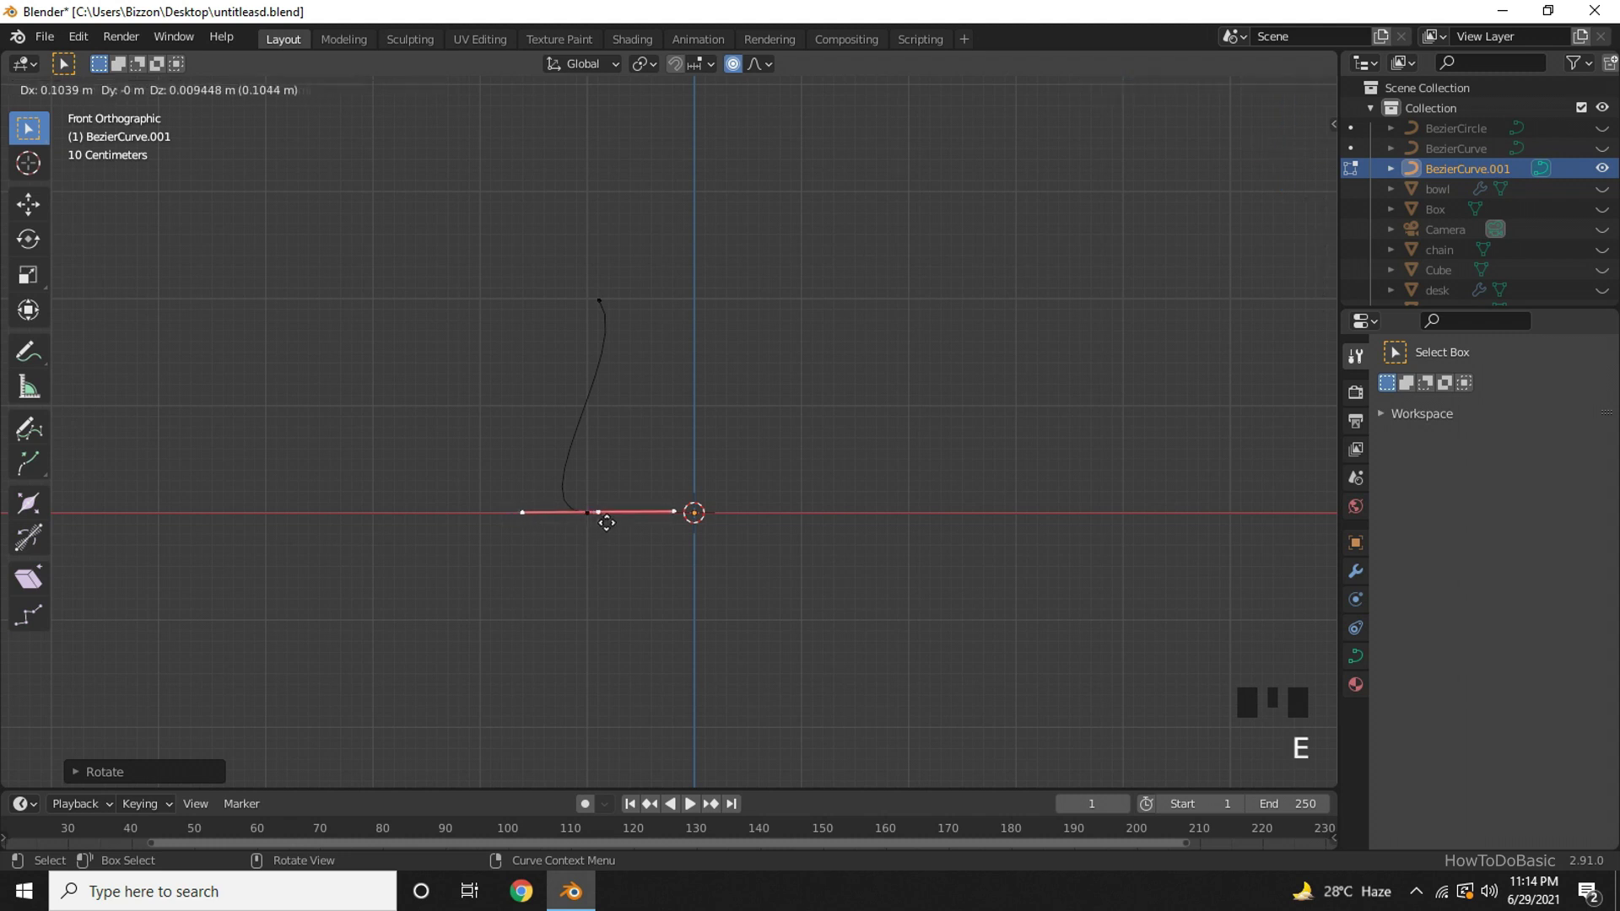
# Place the new base point near the centre and slide its inner handle along X into the centre
pyautogui.click(694, 515)
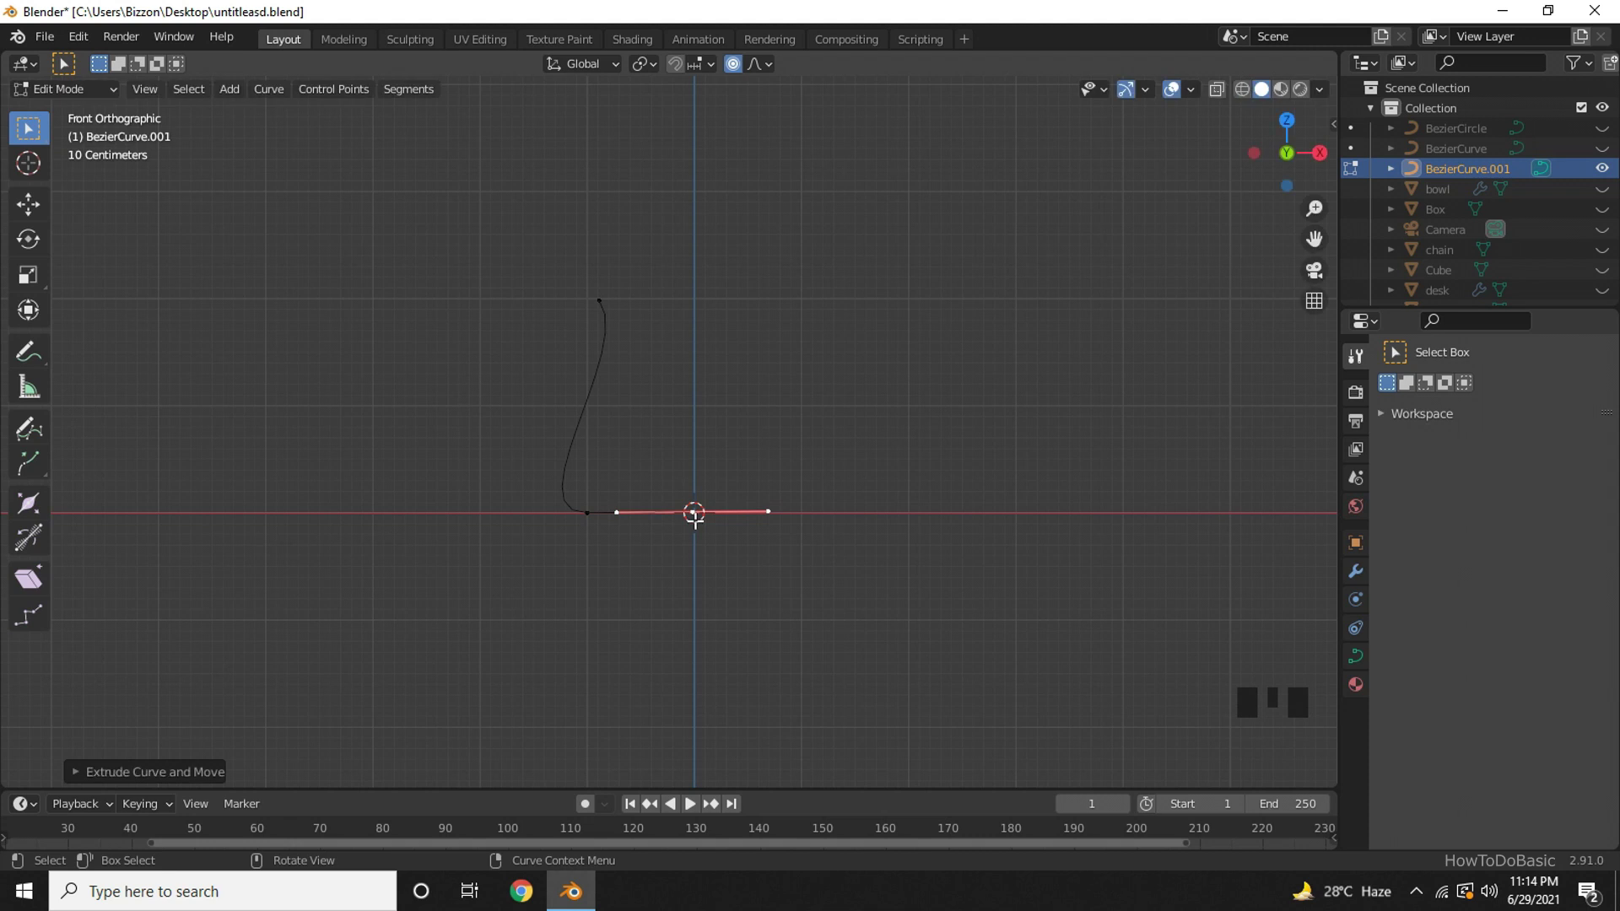
pyautogui.click(618, 513)
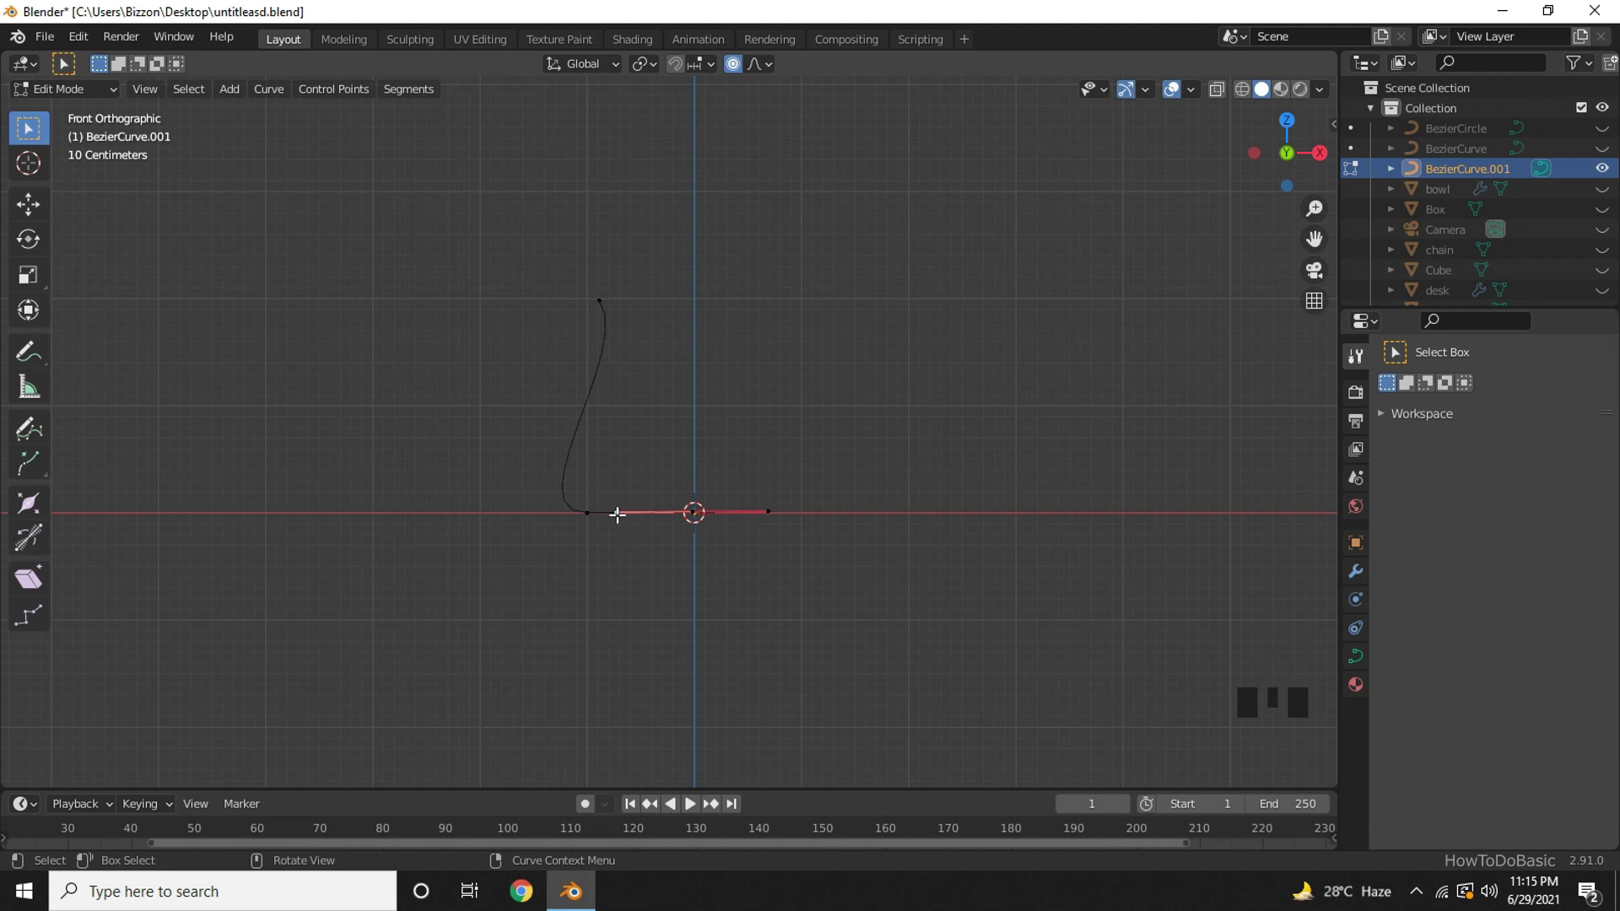
pyautogui.press('g')
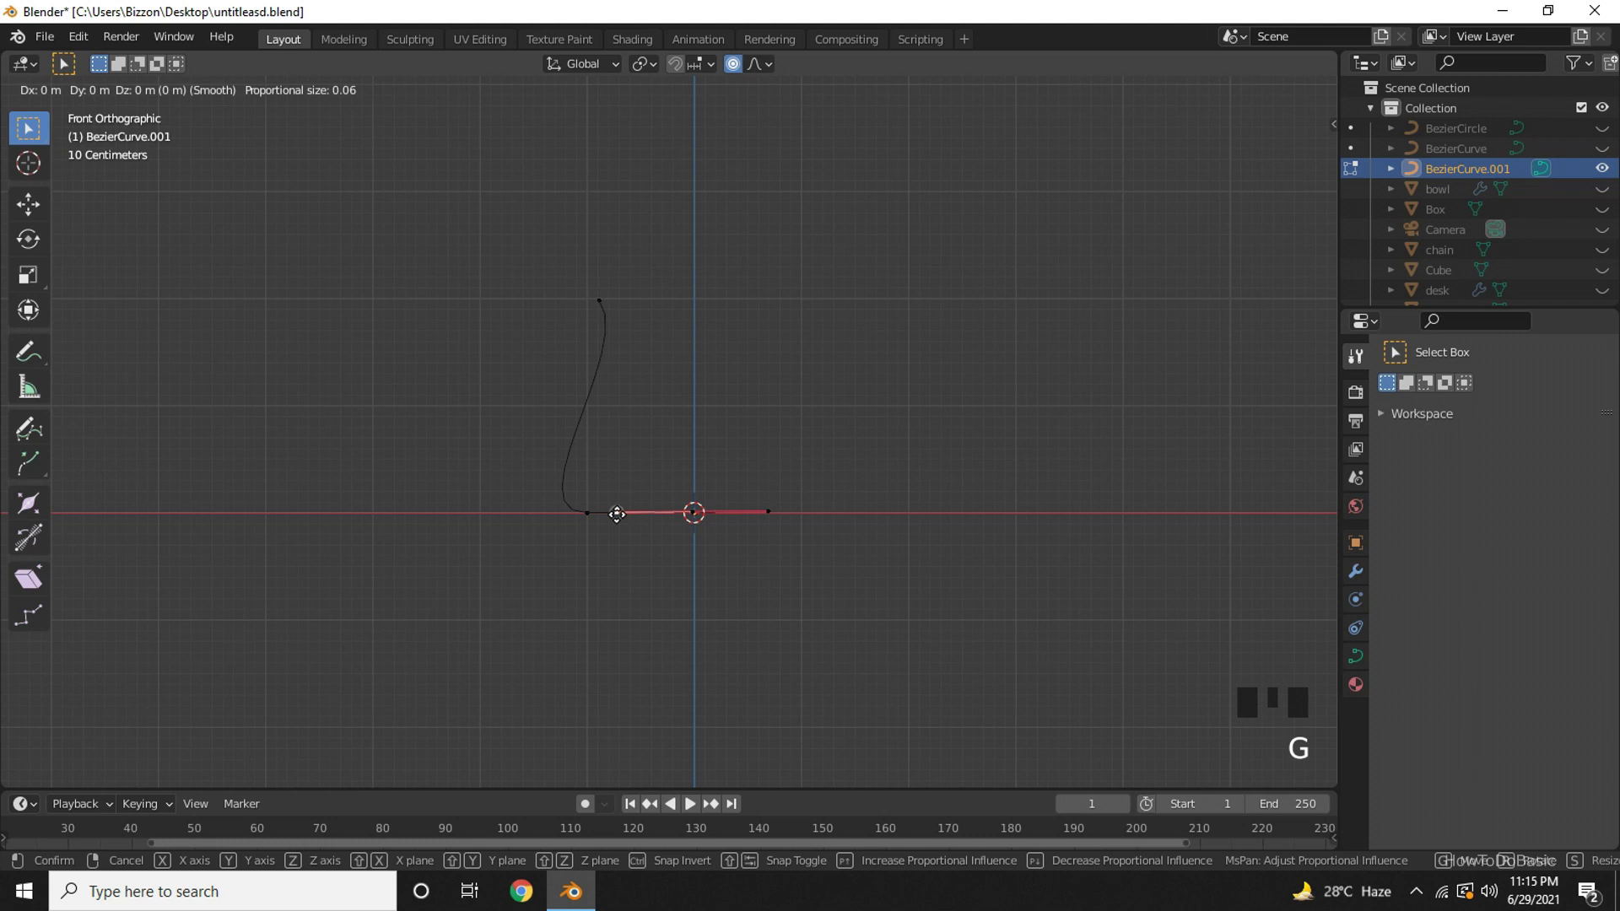
pyautogui.press('x')
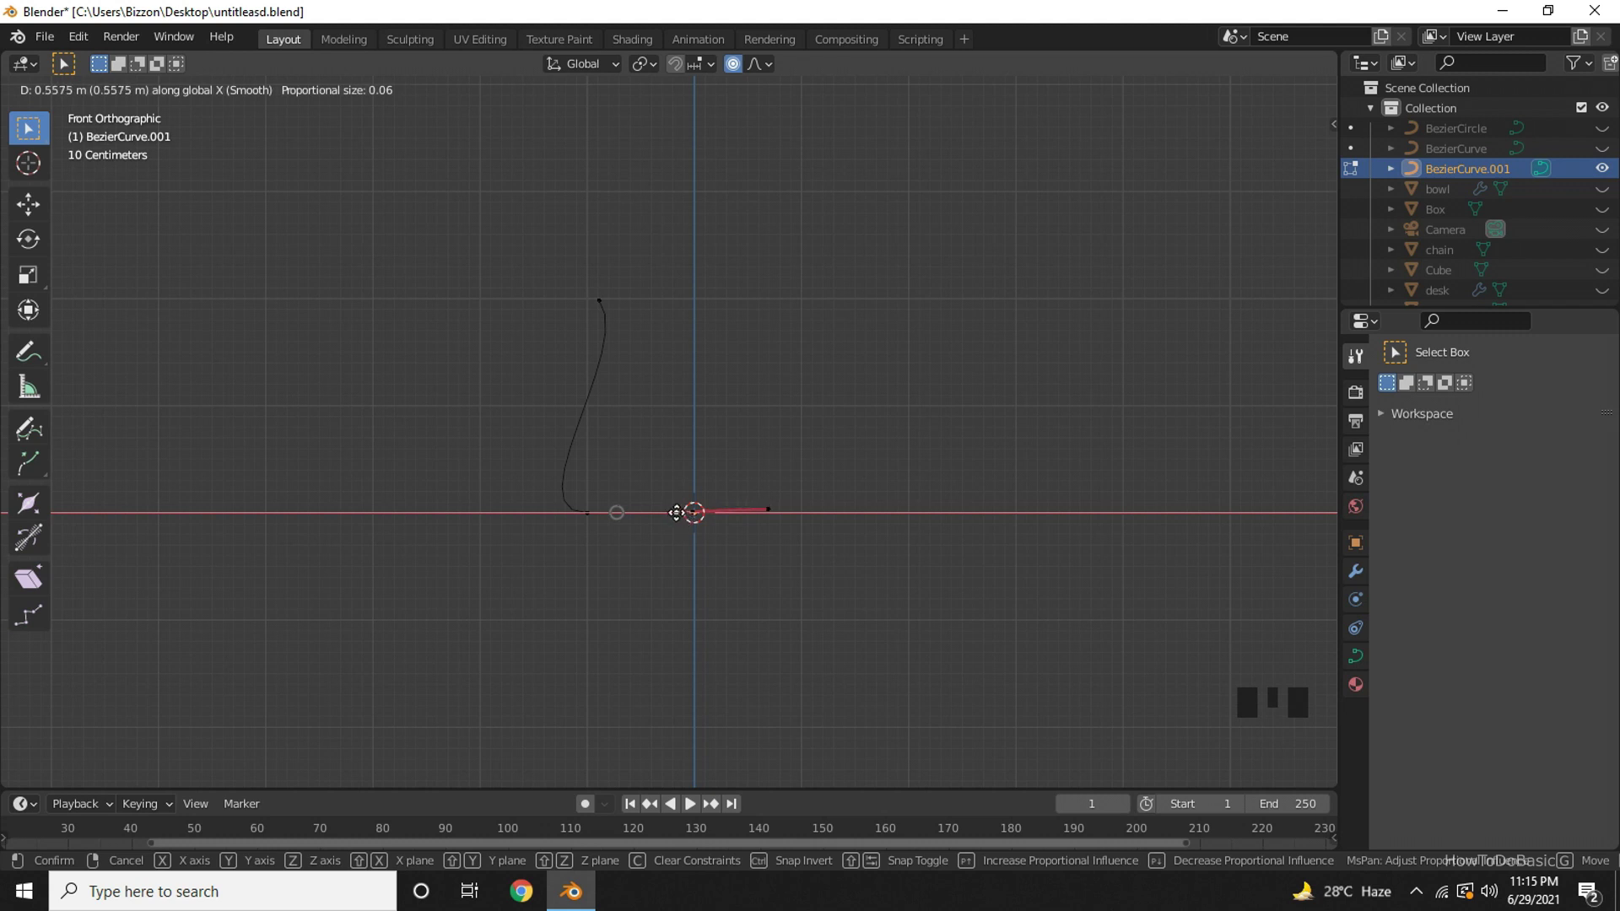
pyautogui.click(684, 532)
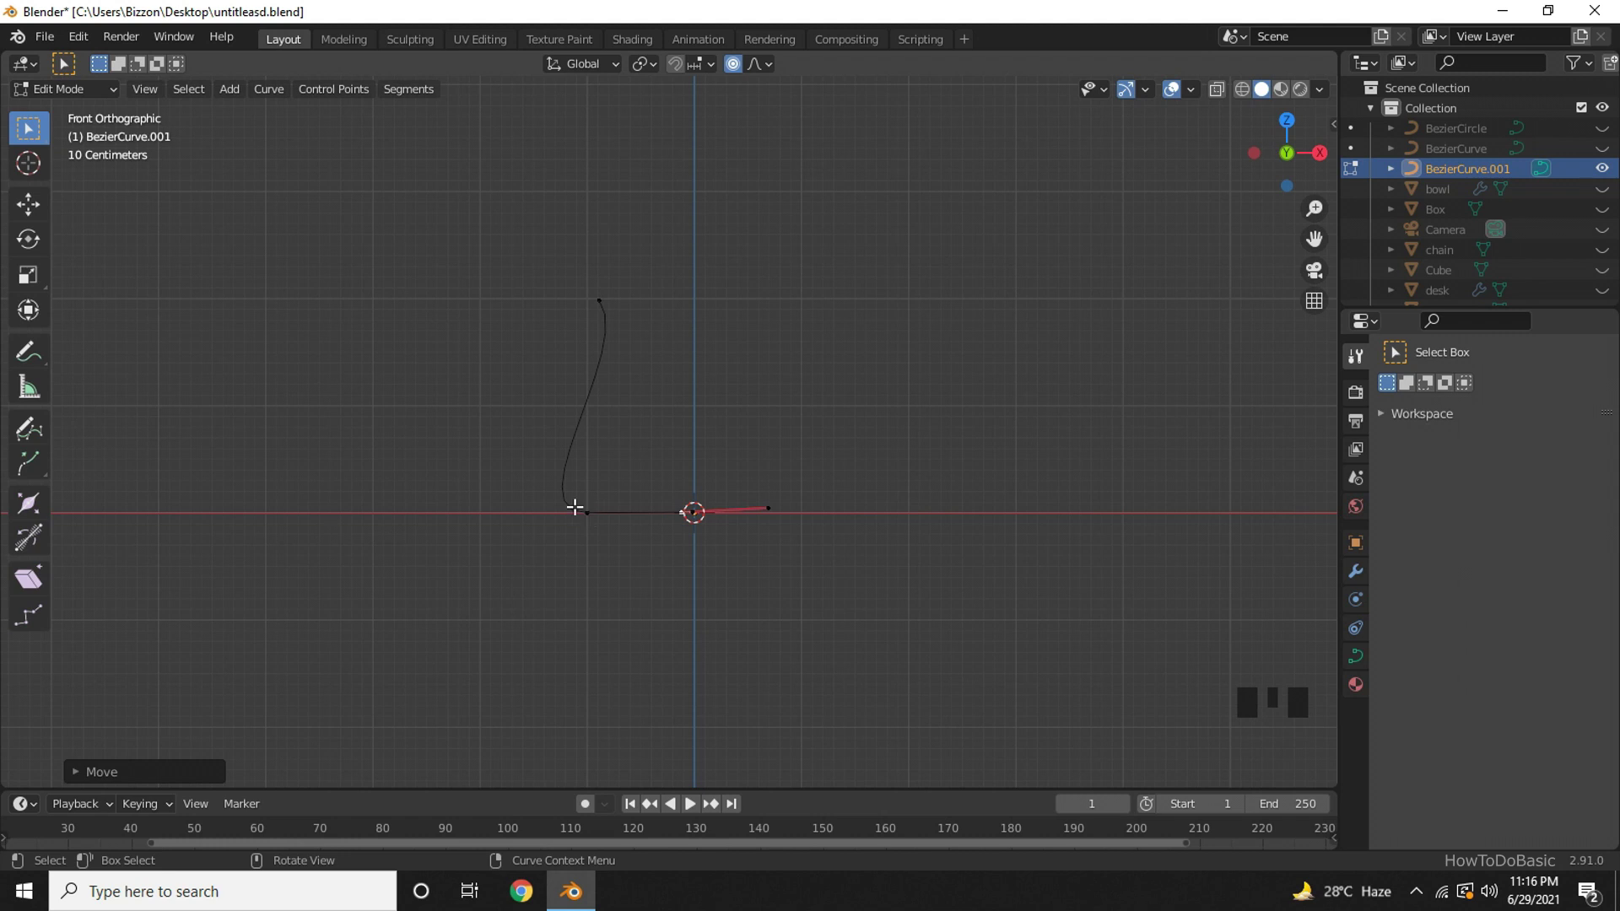
# Return to Object Mode and set the curve's Resolution Preview U to 24
pyautogui.press('Tab')
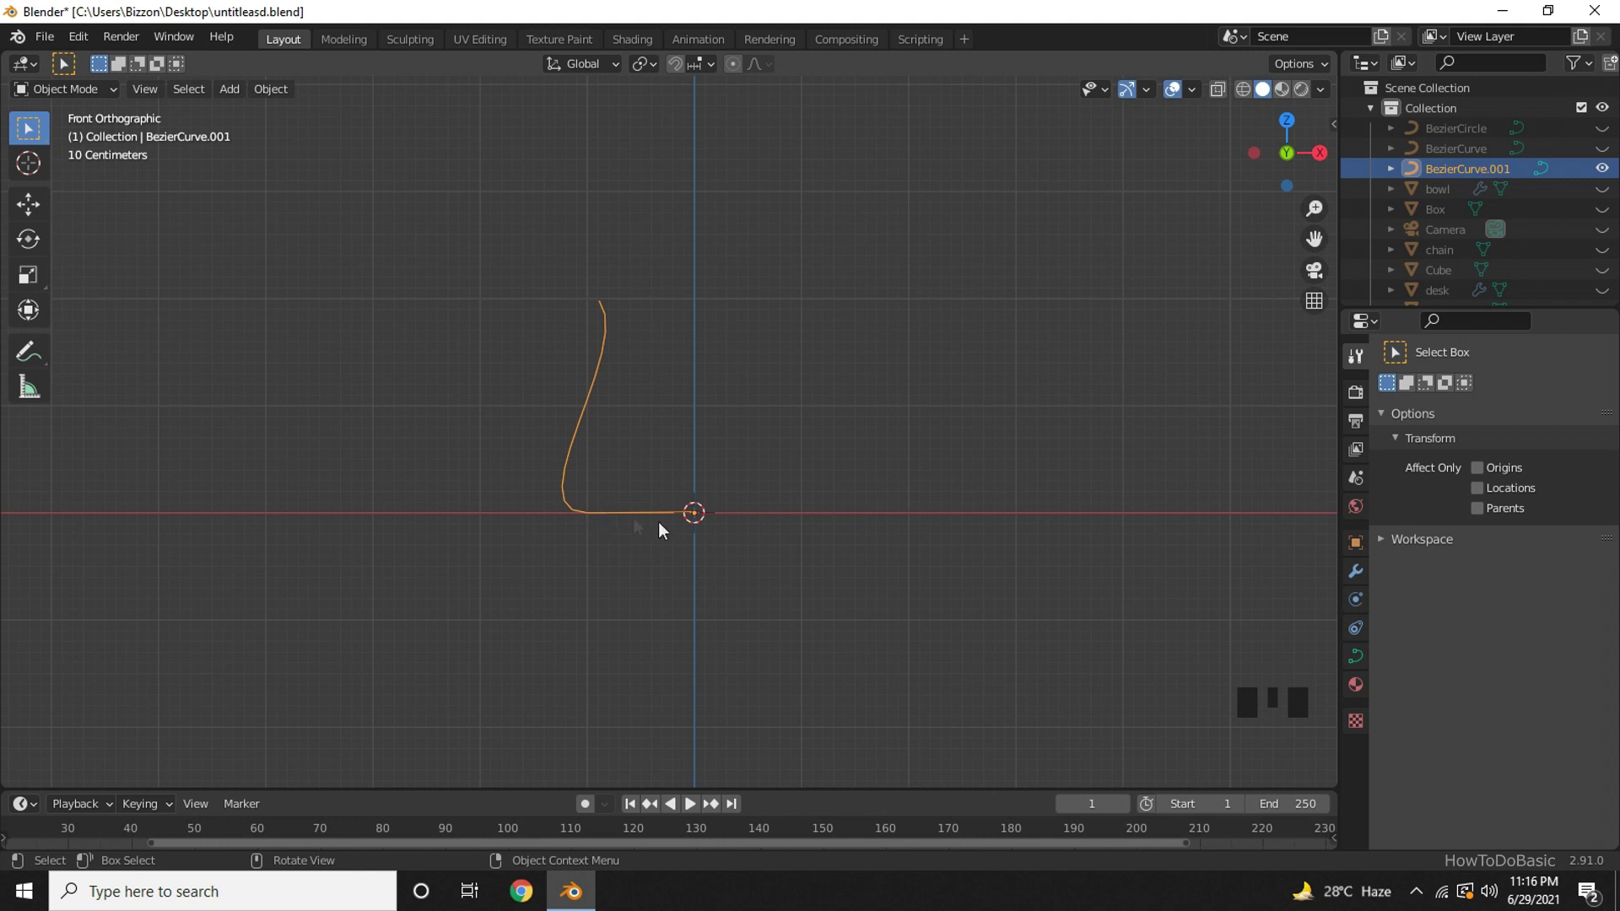
pyautogui.click(1358, 653)
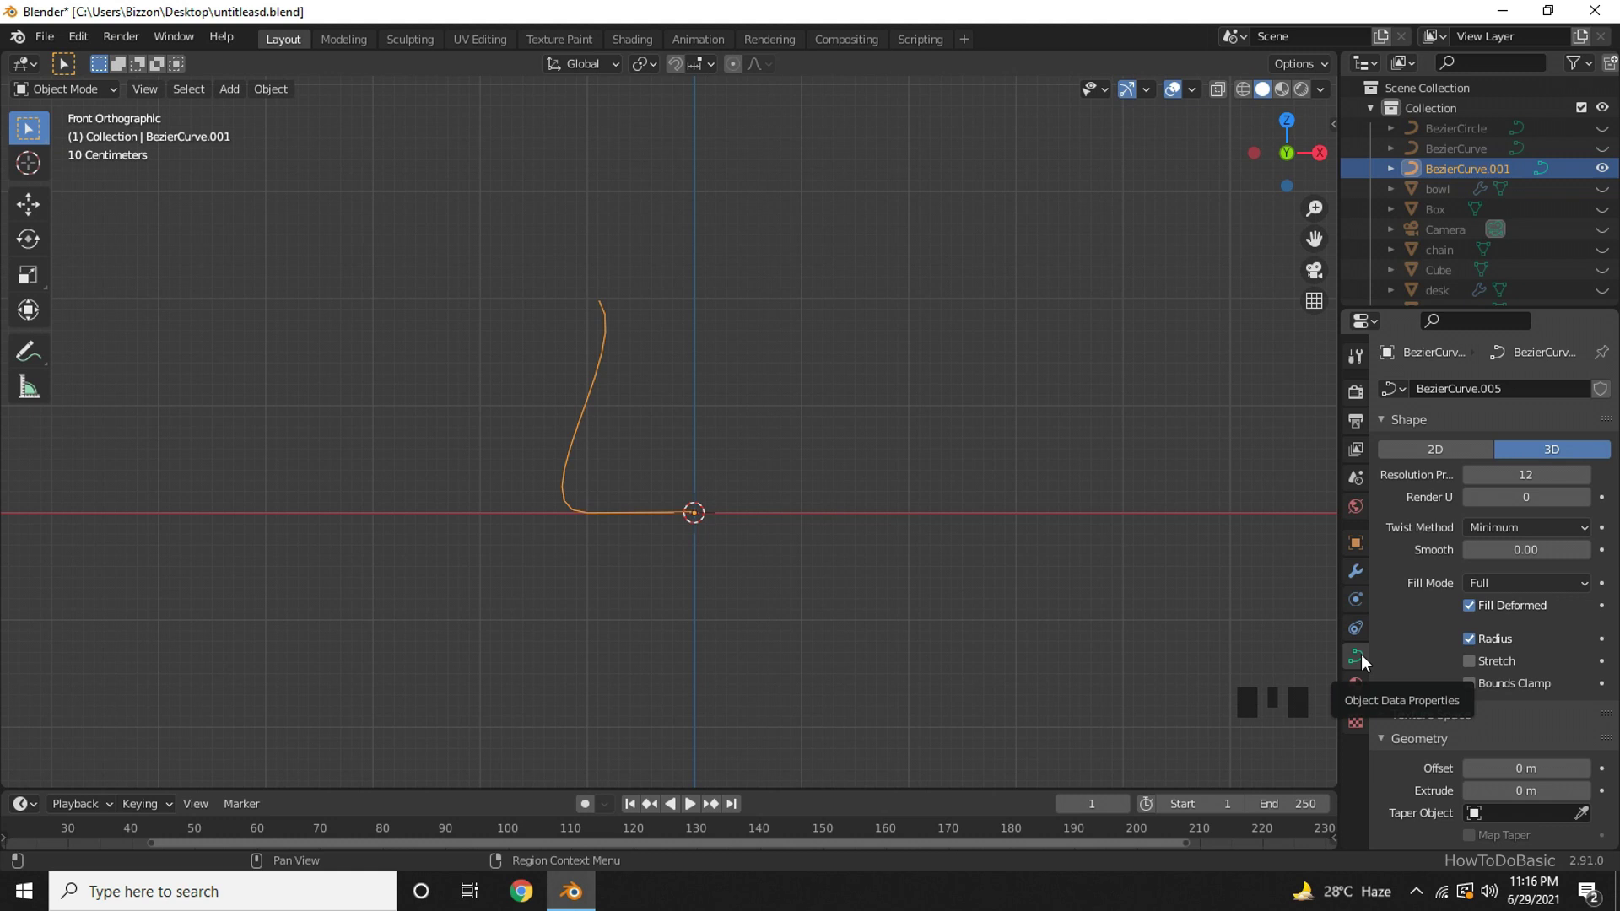
pyautogui.click(1577, 475)
pyautogui.write('4')
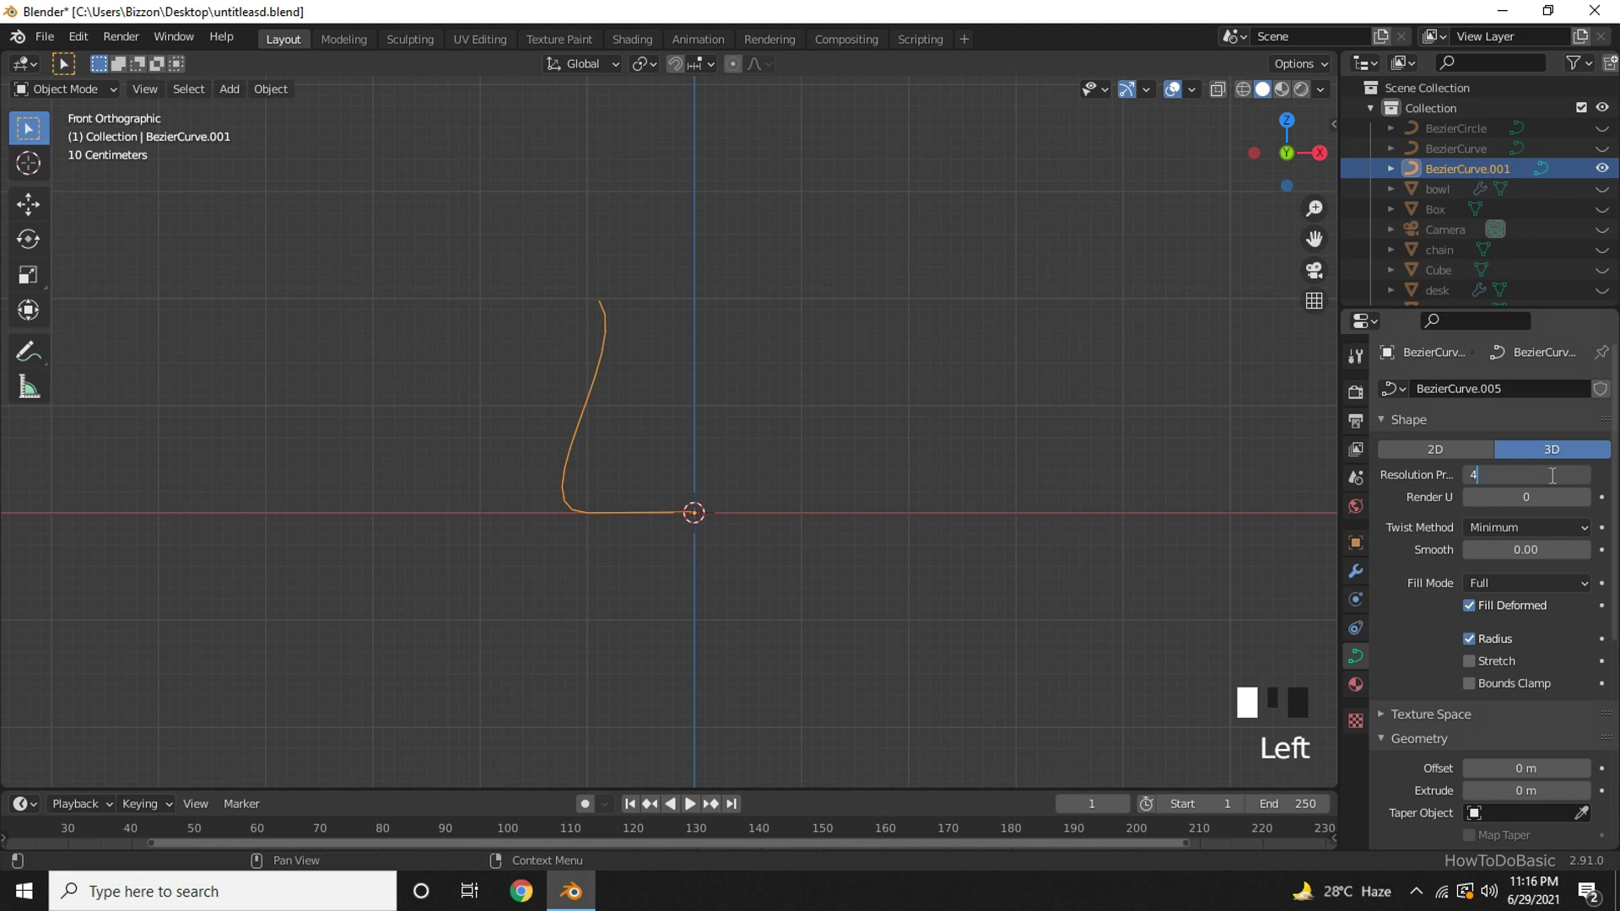
pyautogui.write('2')
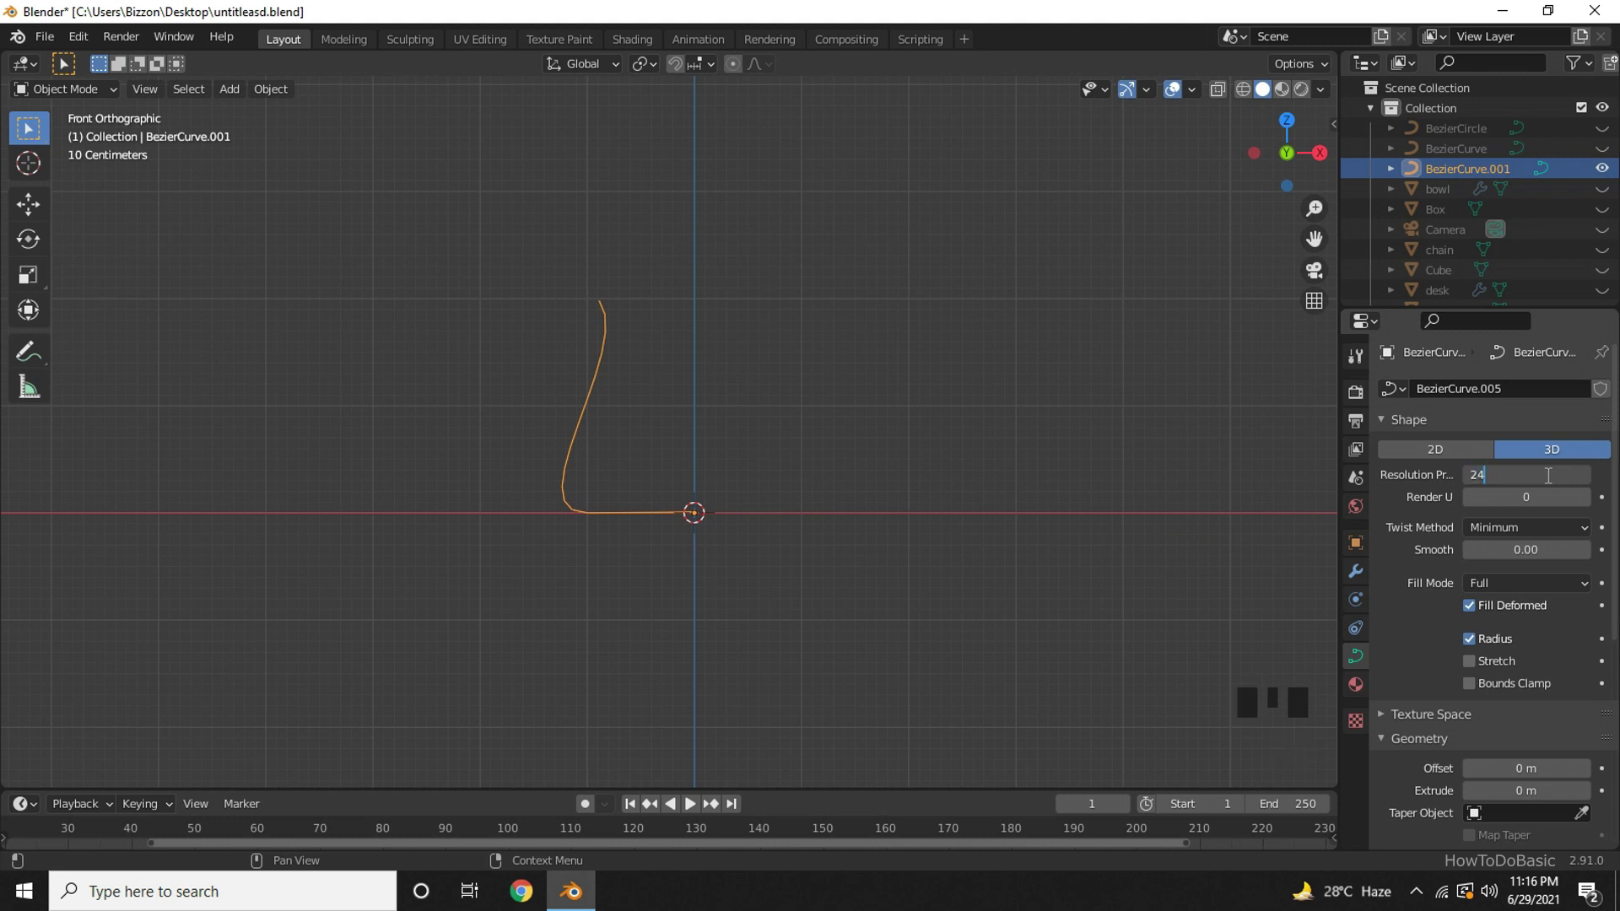
pyautogui.press('Return')
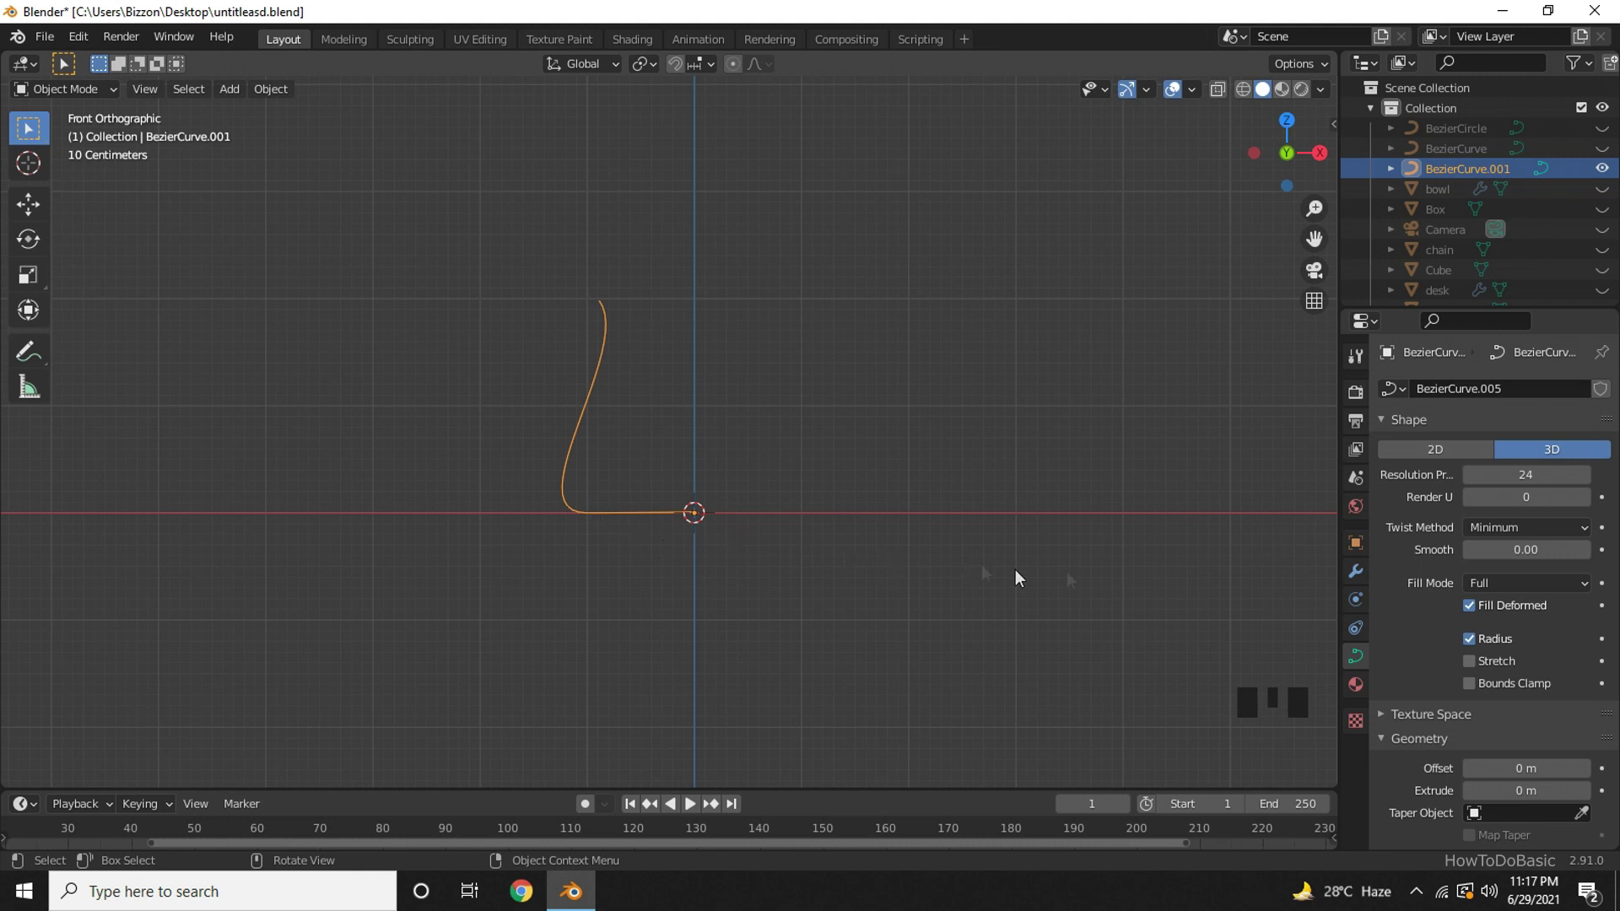
# Add a Screw modifier revolving the profile around Y, then scale the vase up slightly
pyautogui.click(1356, 574)
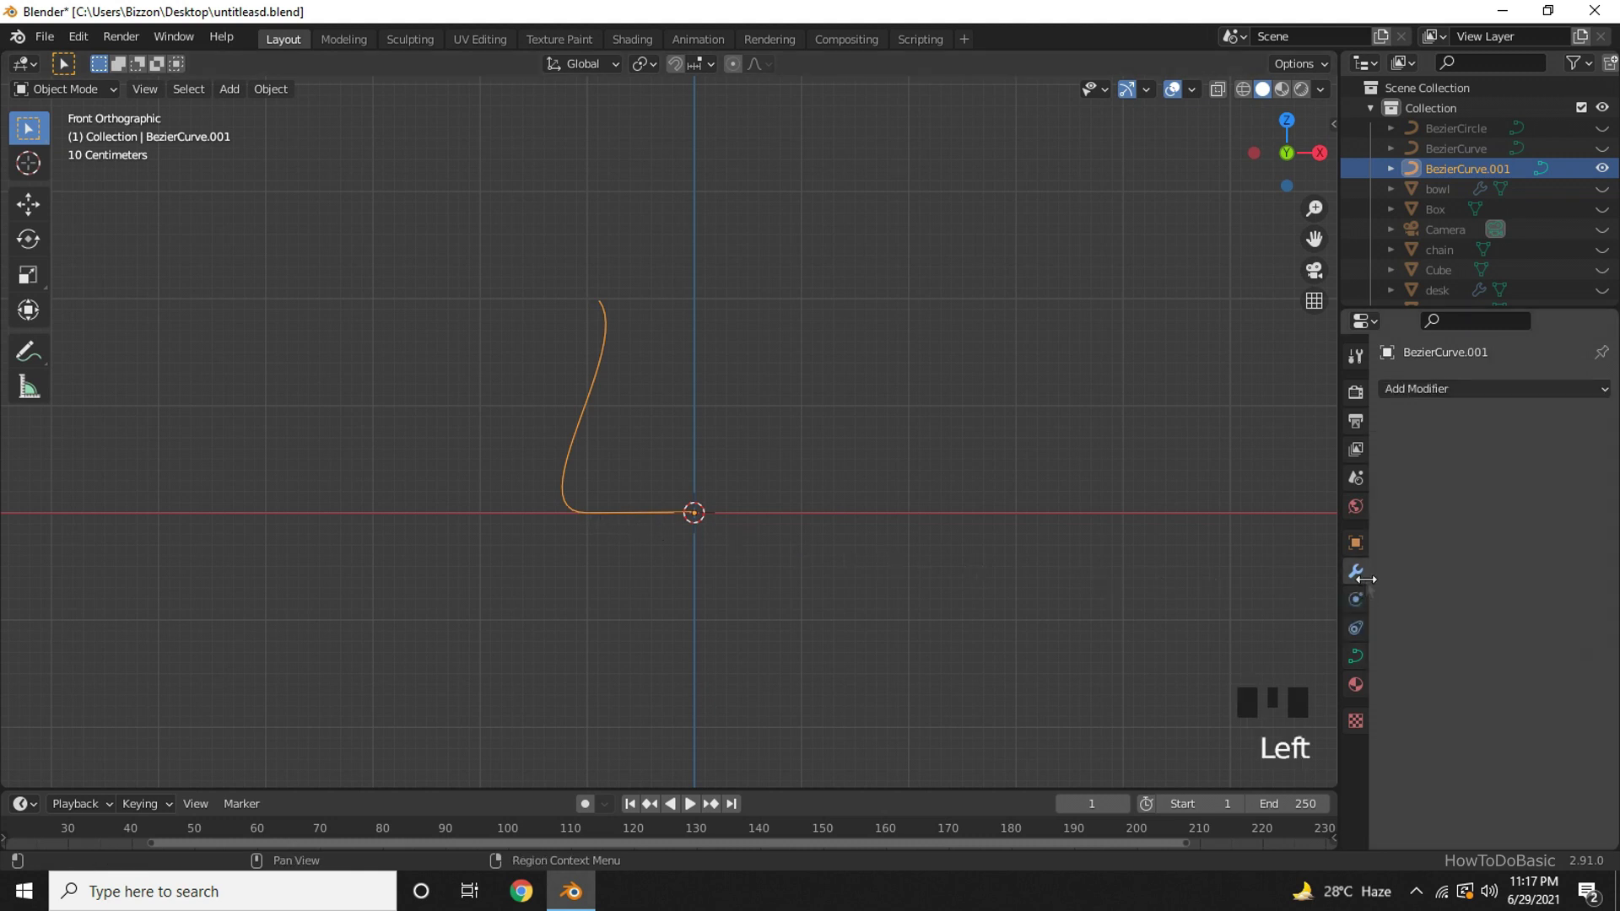
pyautogui.click(1503, 394)
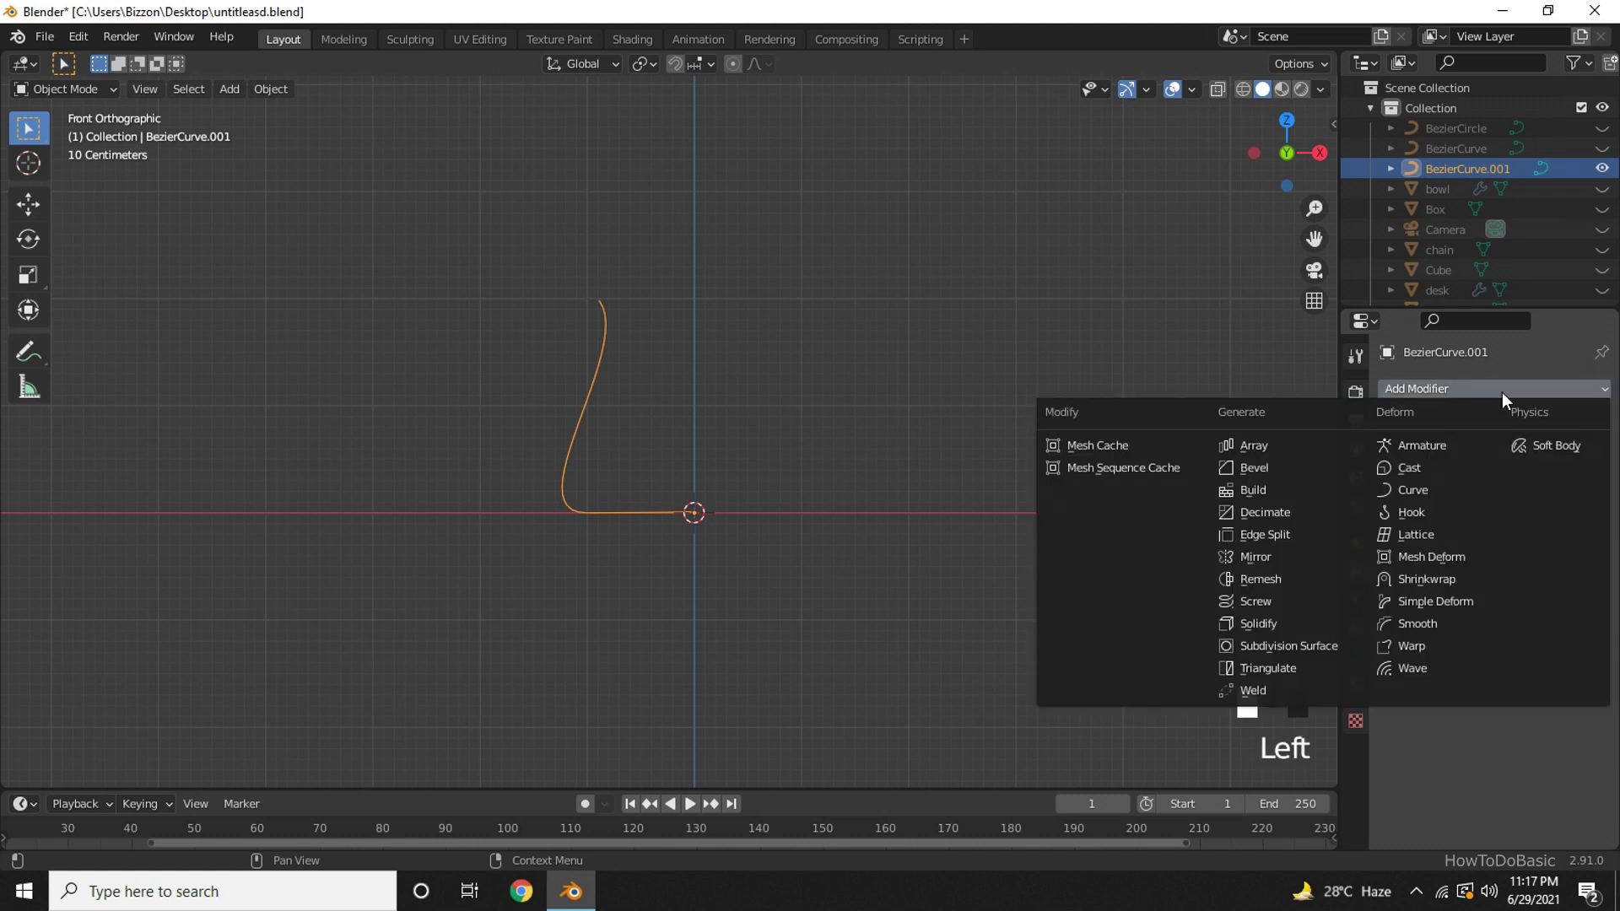
pyautogui.click(1227, 601)
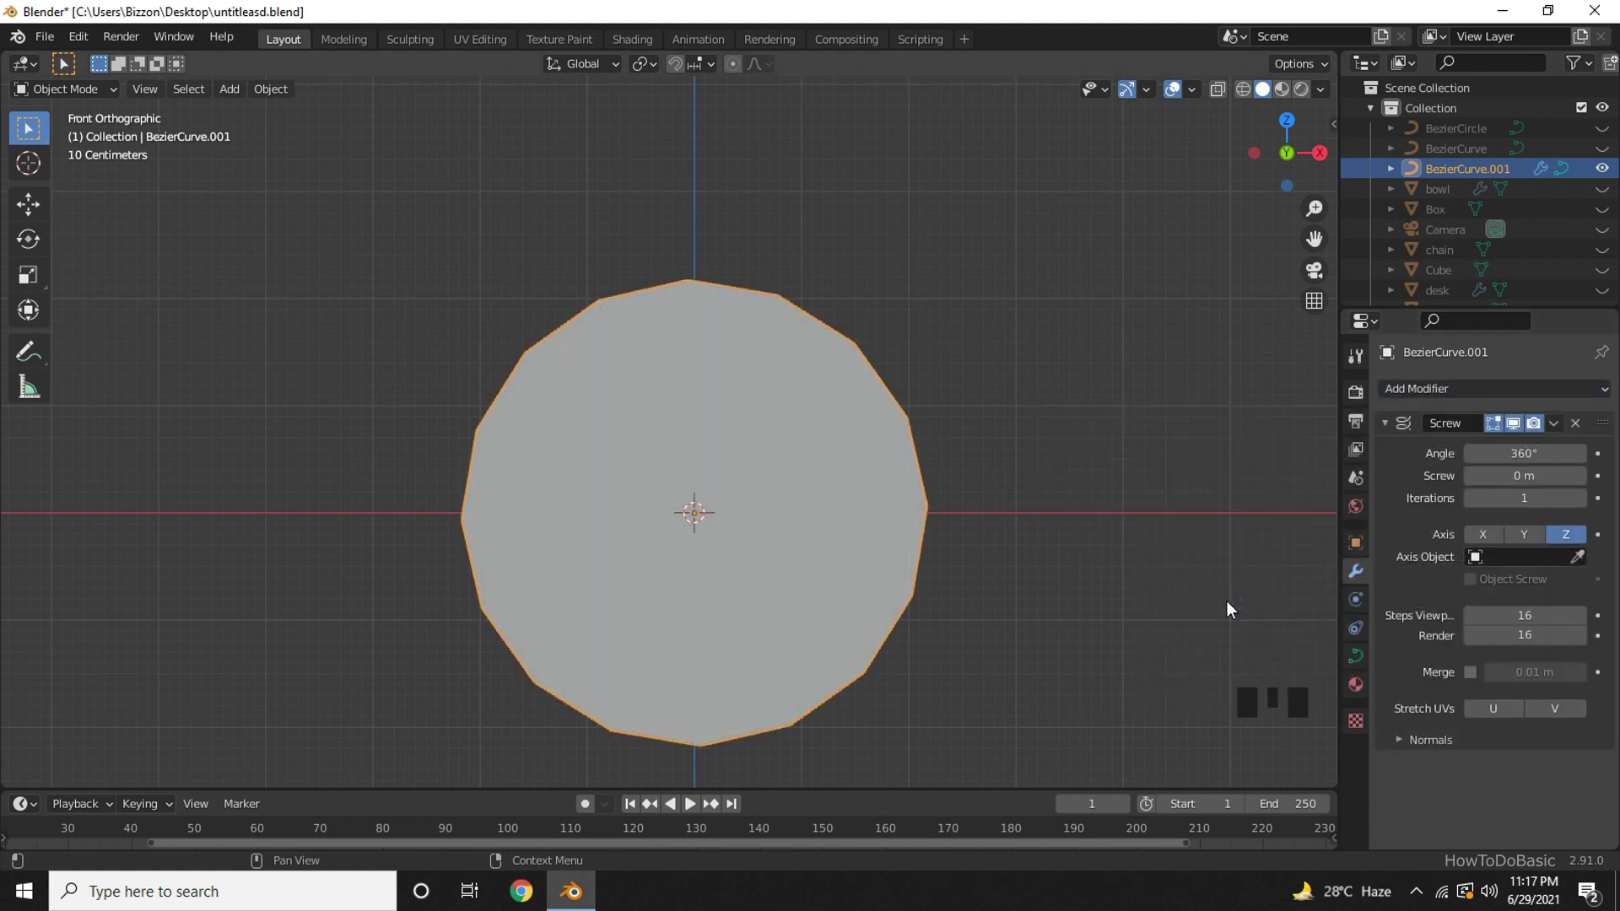
pyautogui.click(1528, 536)
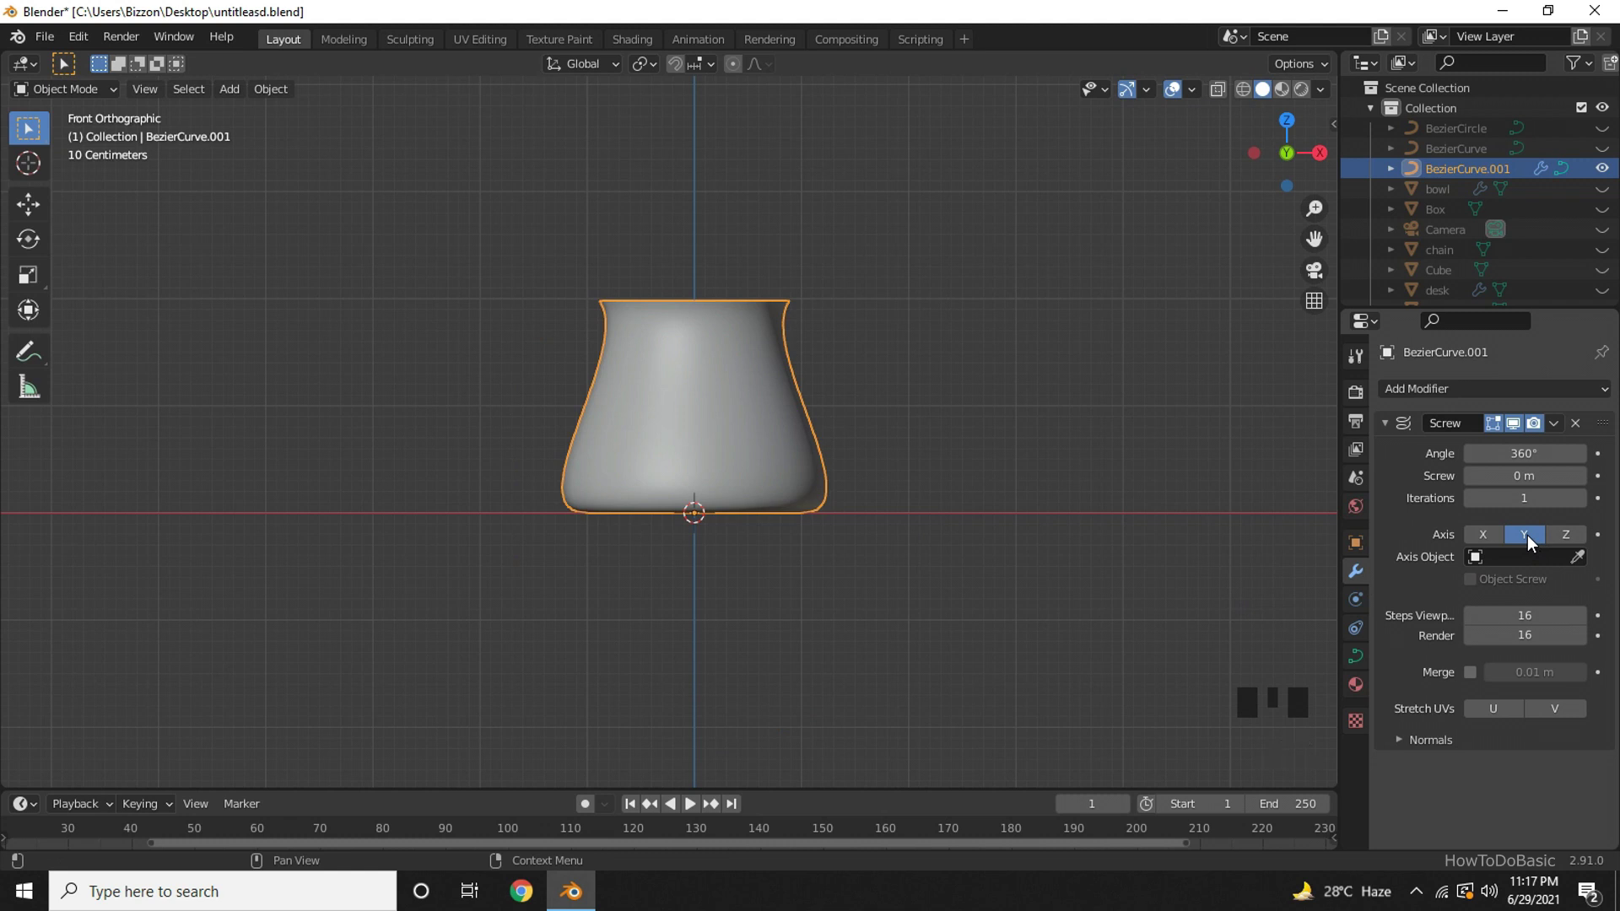
pyautogui.press('Tab')
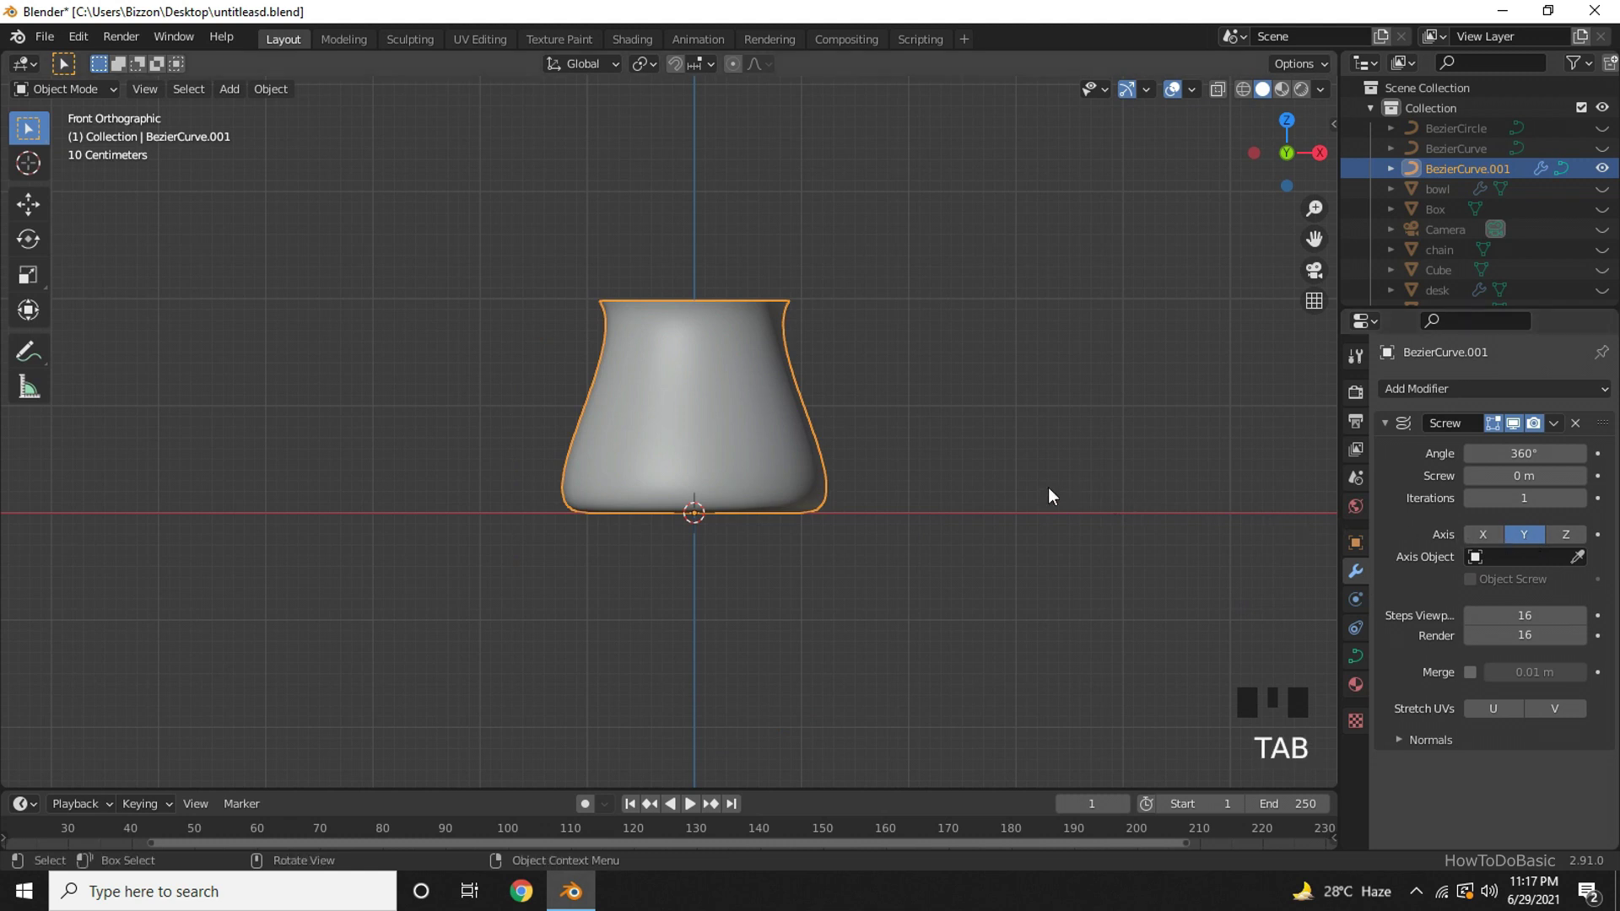
pyautogui.press('s')
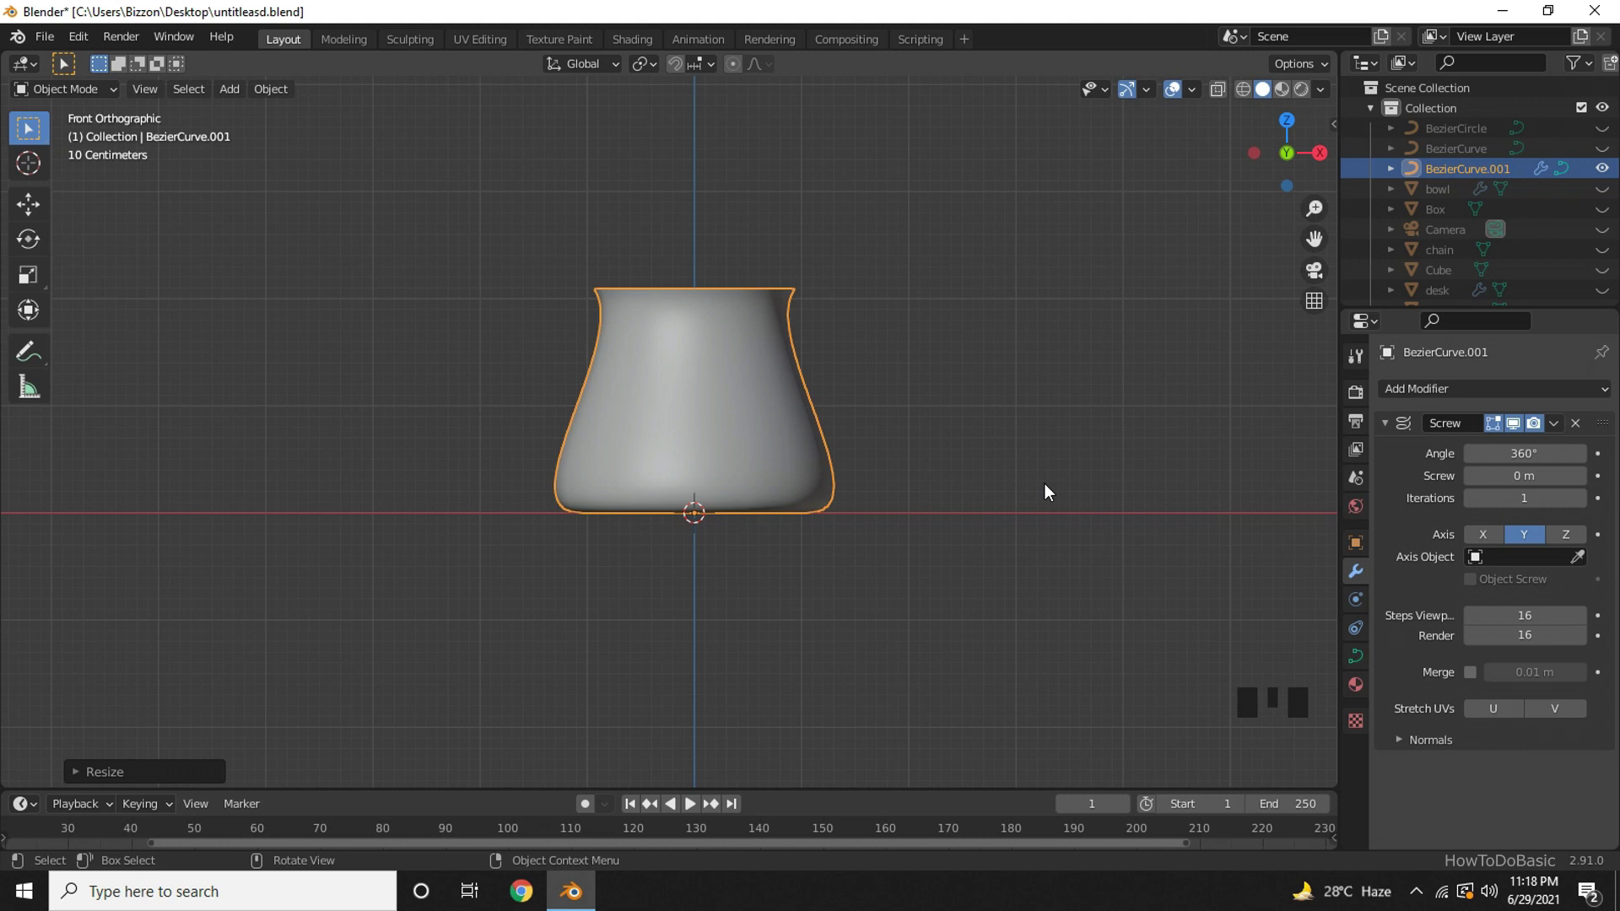
# Add a Solidify modifier with 0.04 m thickness, orbiting to check the thick rim
pyautogui.click(1508, 391)
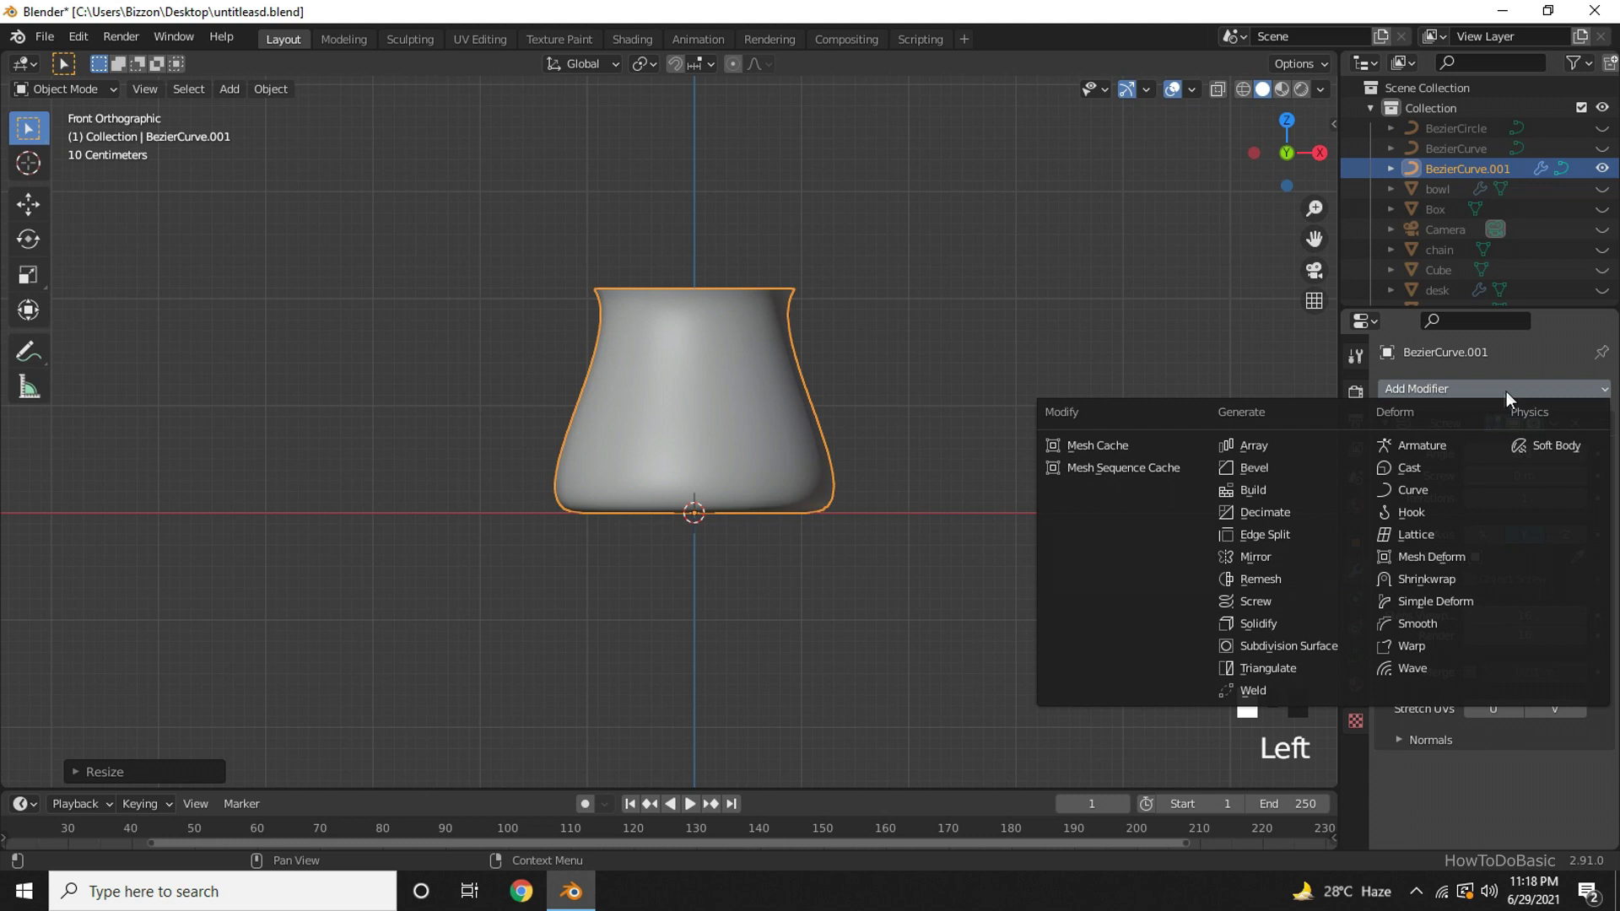
pyautogui.click(1222, 628)
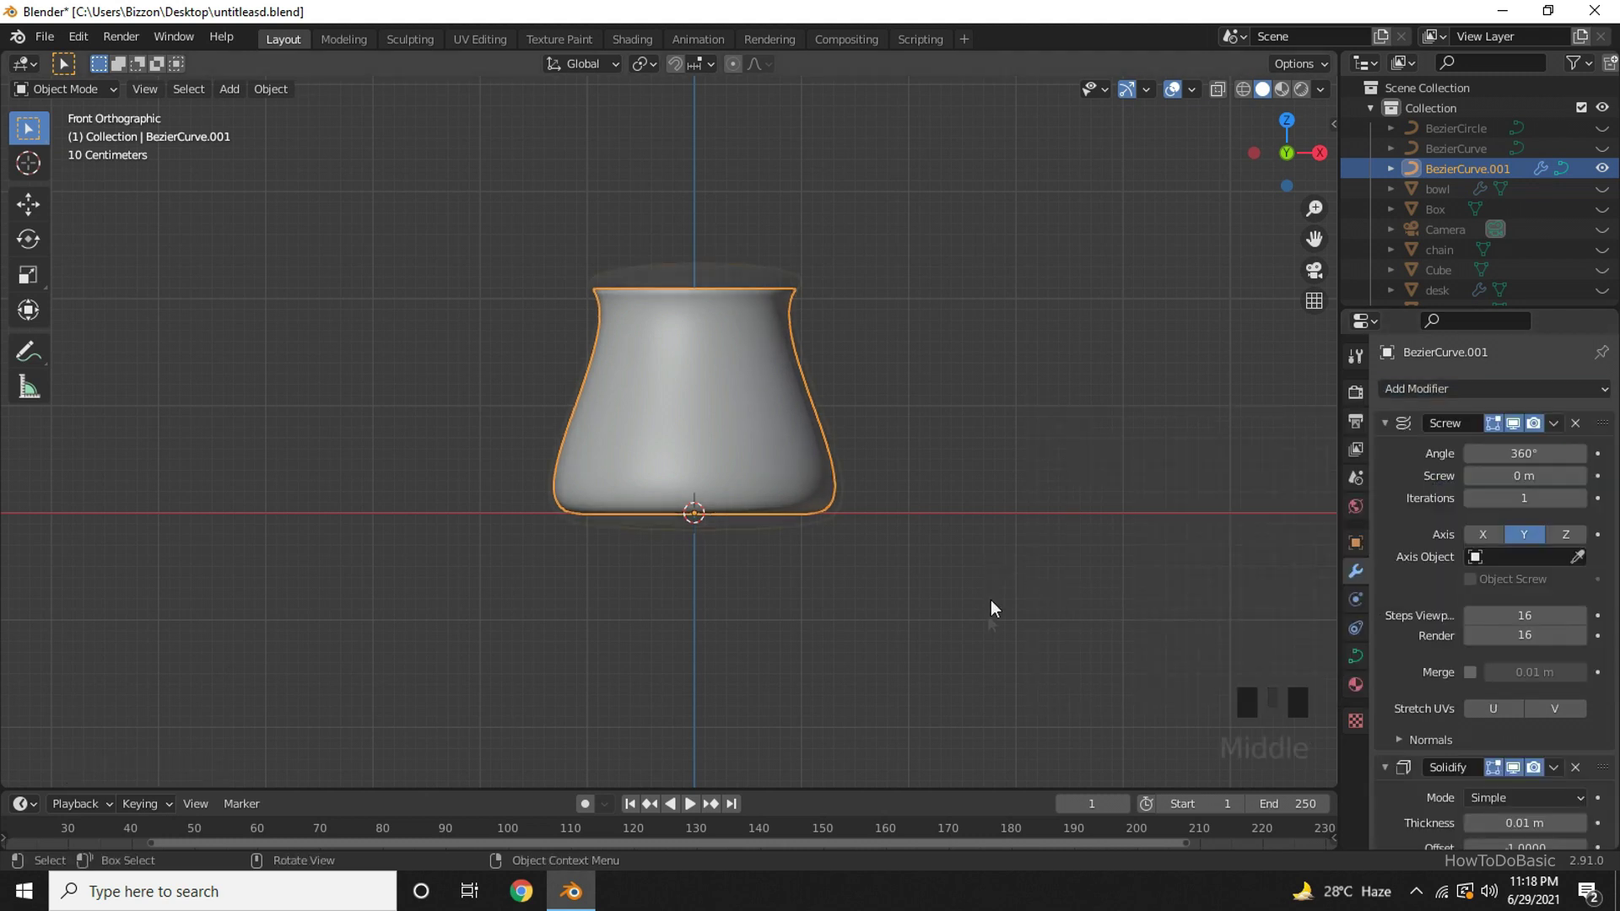
pyautogui.moveTo(990, 601)
pyautogui.mouseDown(button='middle')
pyautogui.moveTo(984, 714)
pyautogui.moveTo(987, 695)
pyautogui.mouseUp(button='middle')
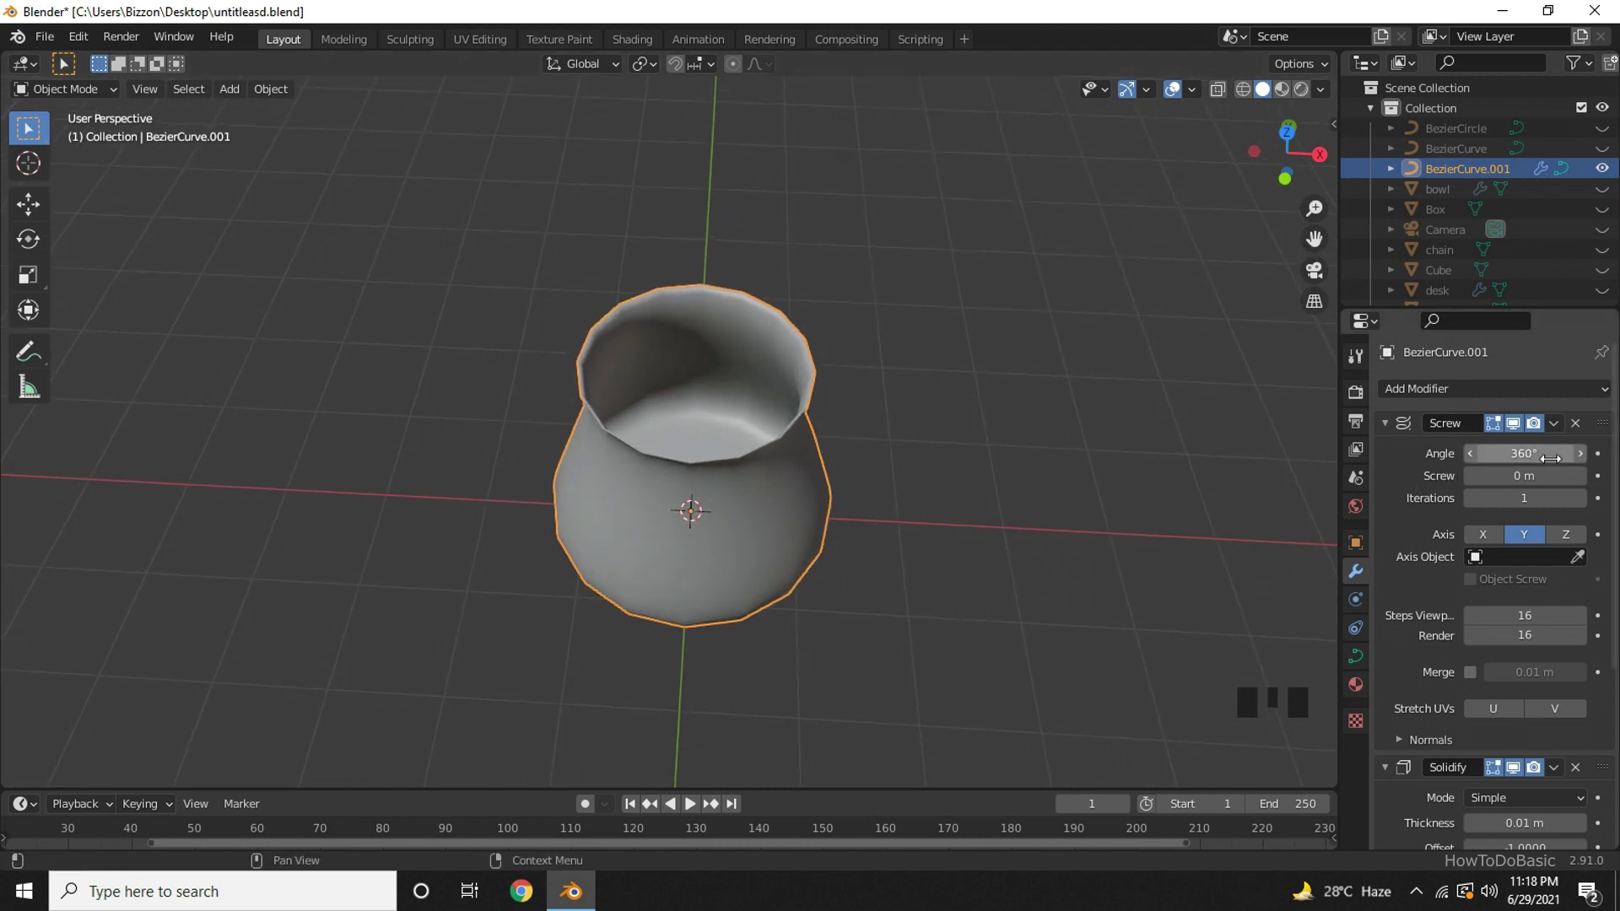
pyautogui.scroll(-2, 1523, 682)
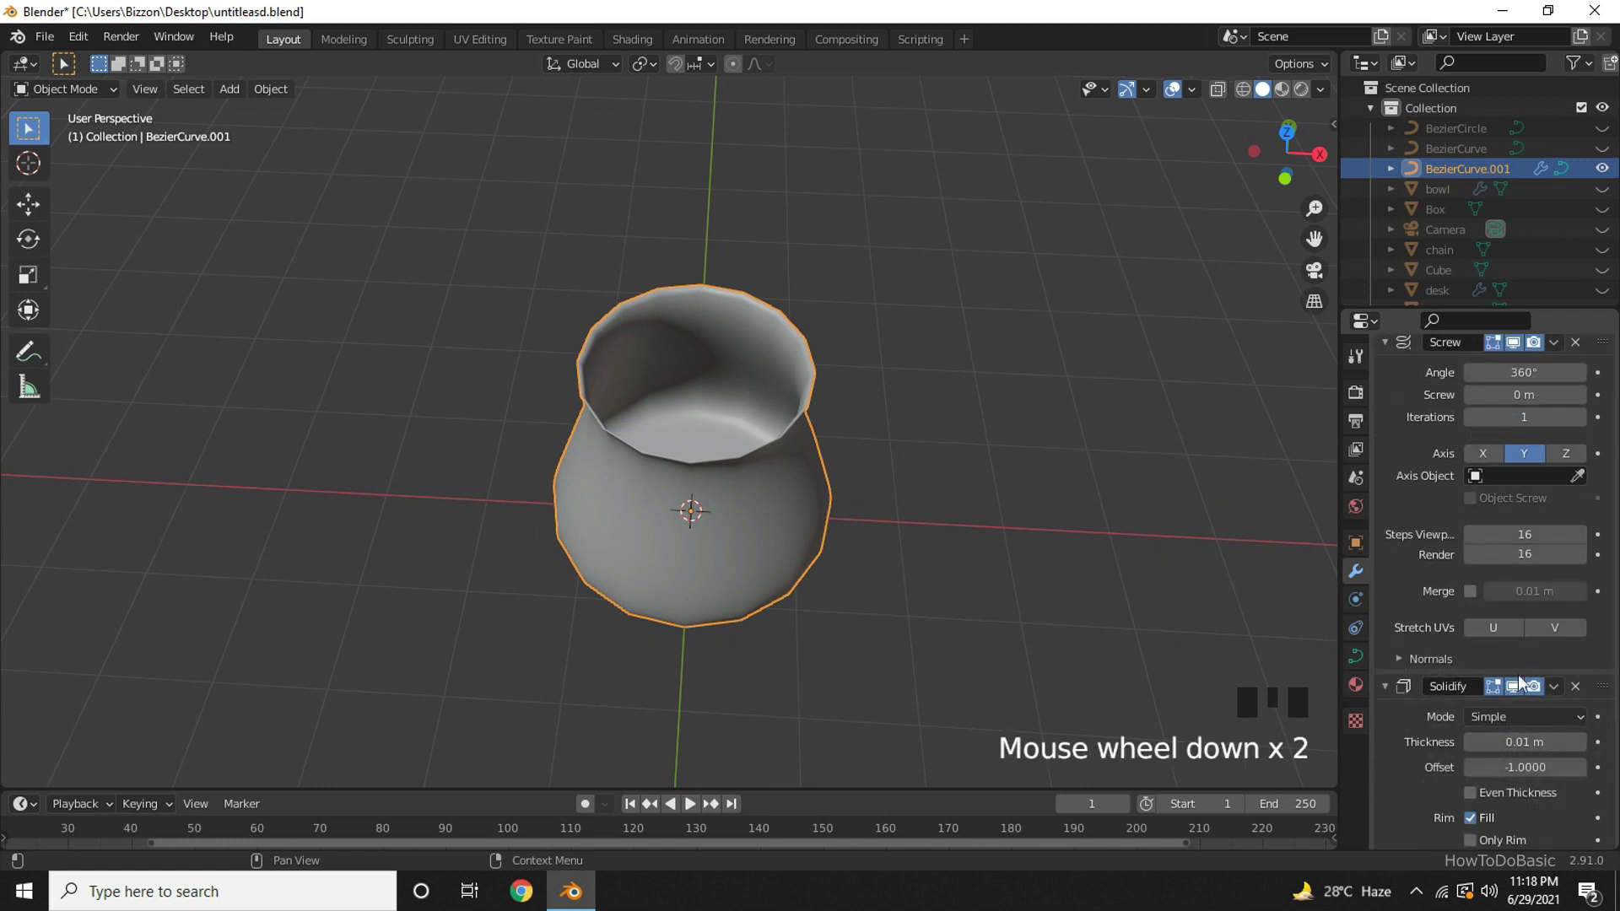
pyautogui.scroll(-3, 1523, 681)
pyautogui.scroll(-1, 1519, 690)
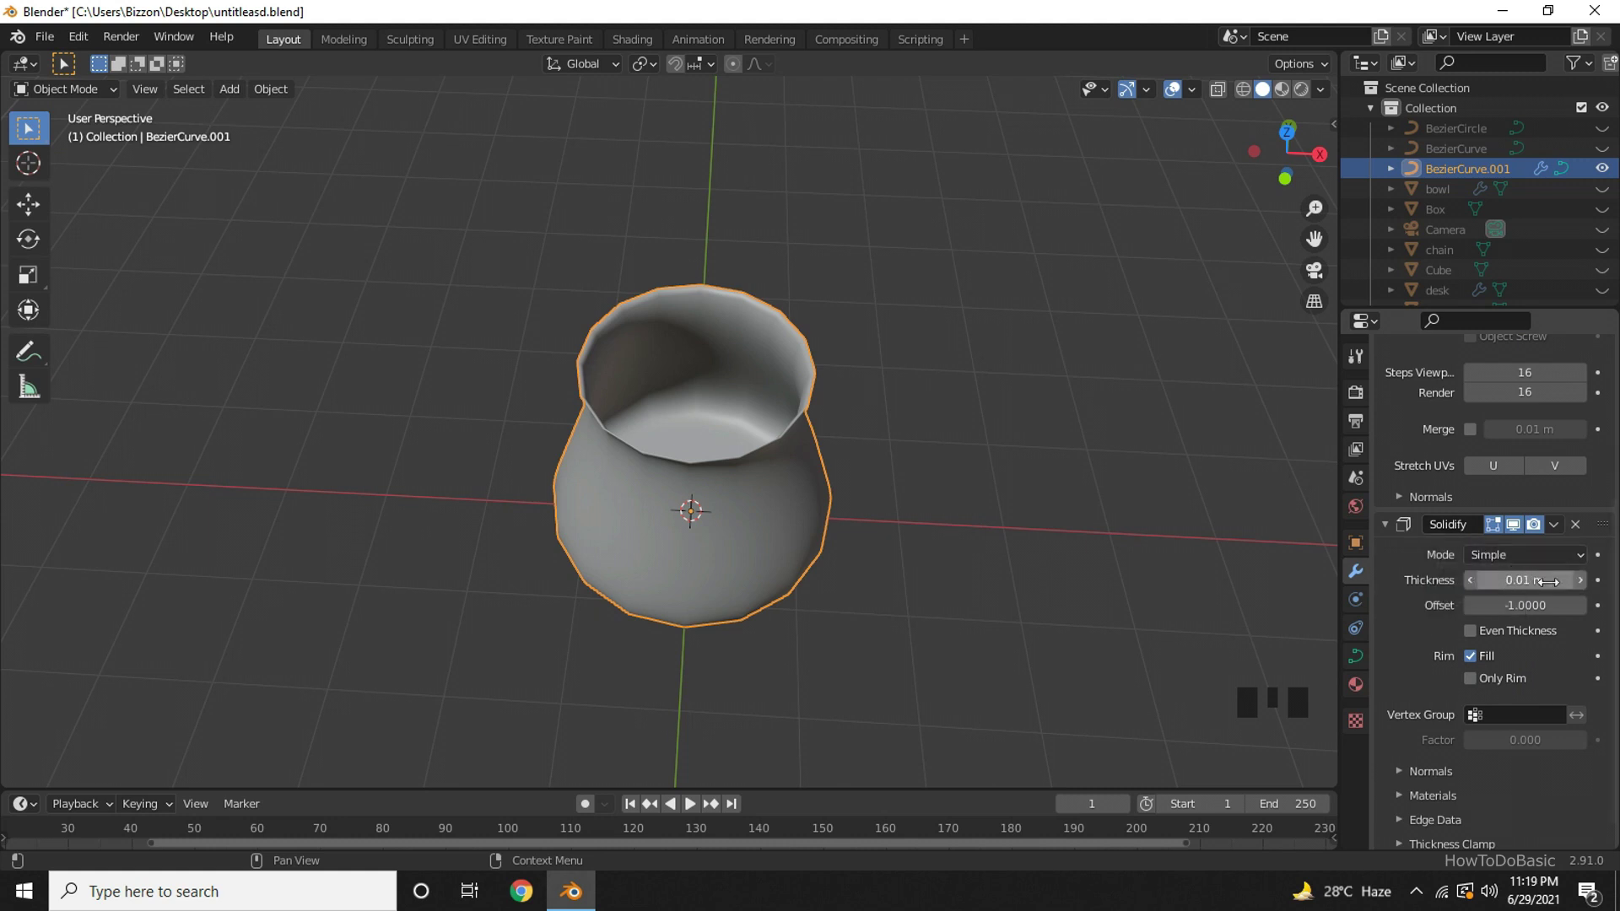
pyautogui.click(1581, 580)
pyautogui.click(1580, 580)
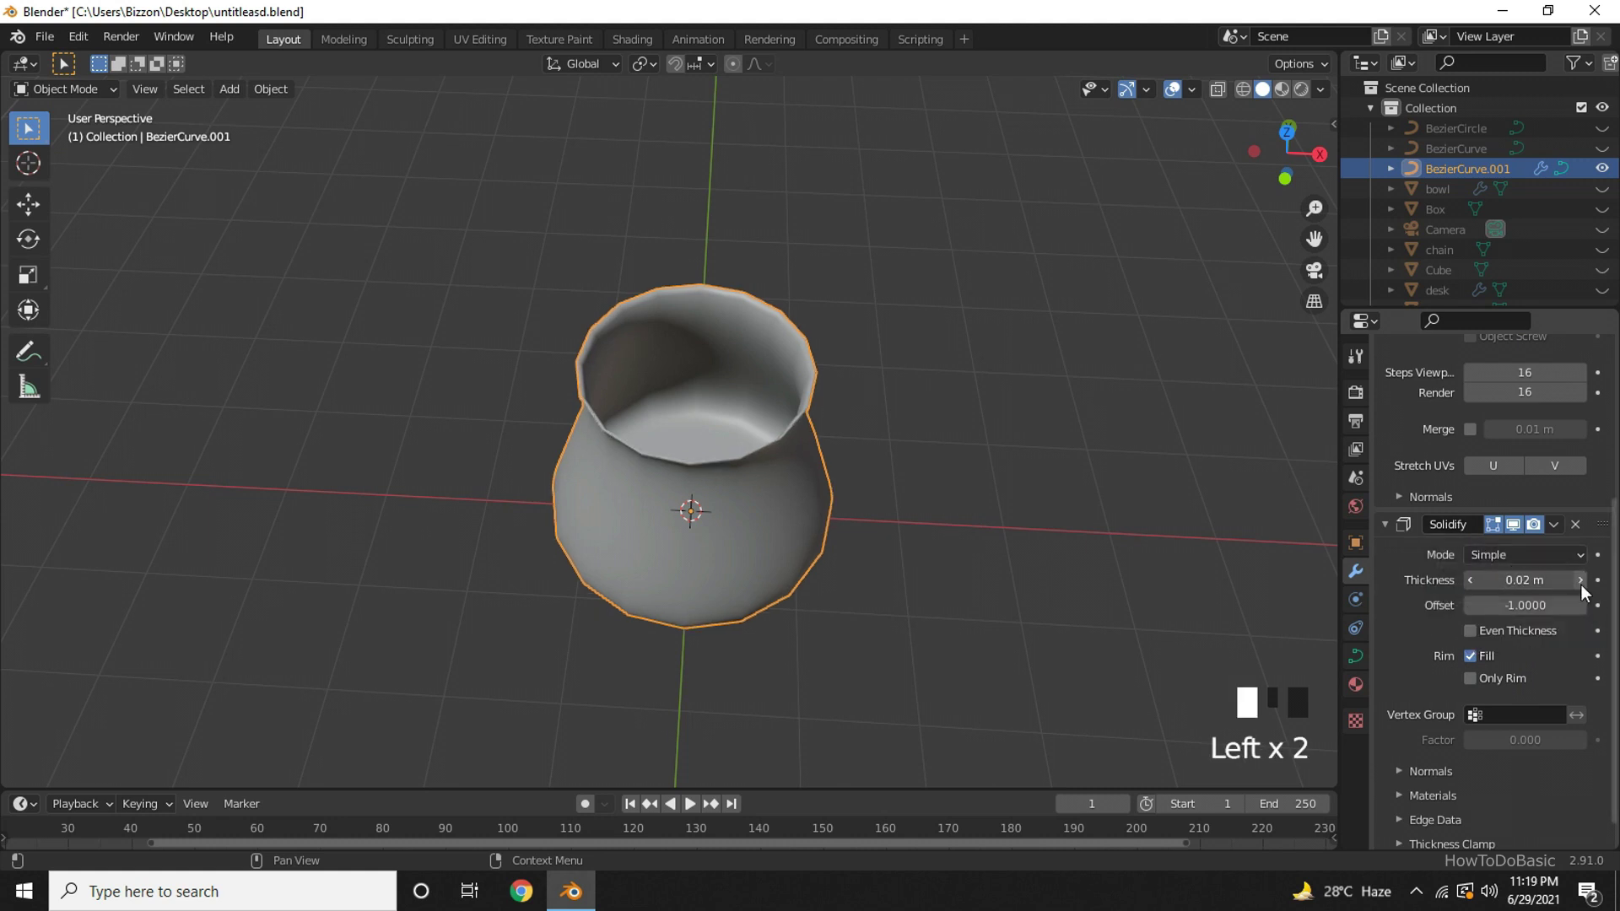
pyautogui.click(1580, 581)
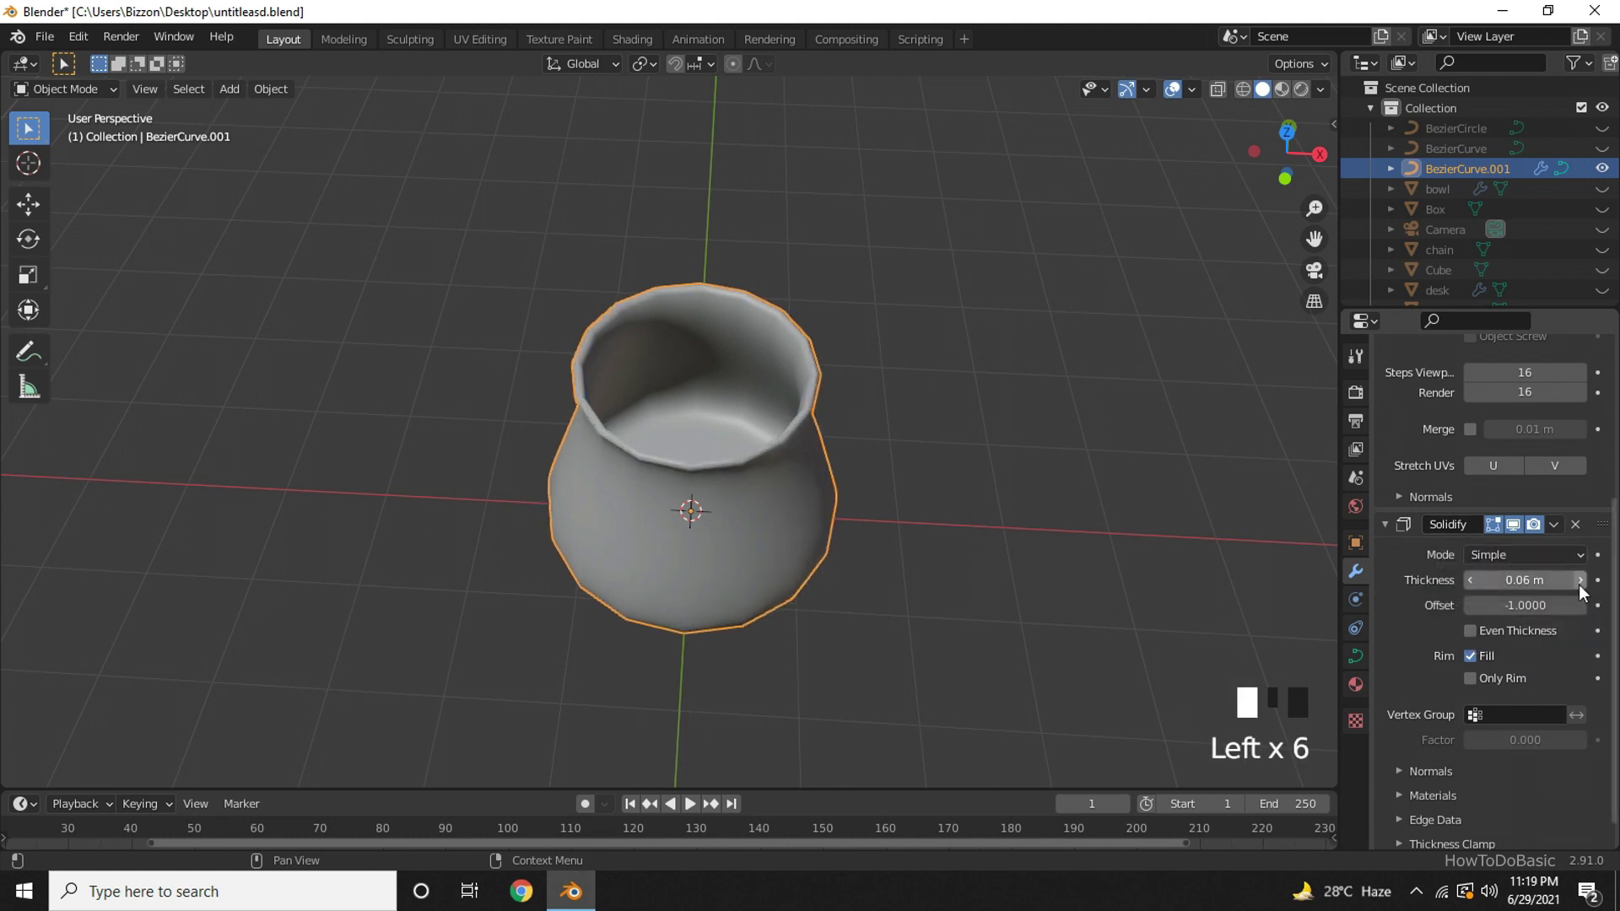
pyautogui.click(1472, 580)
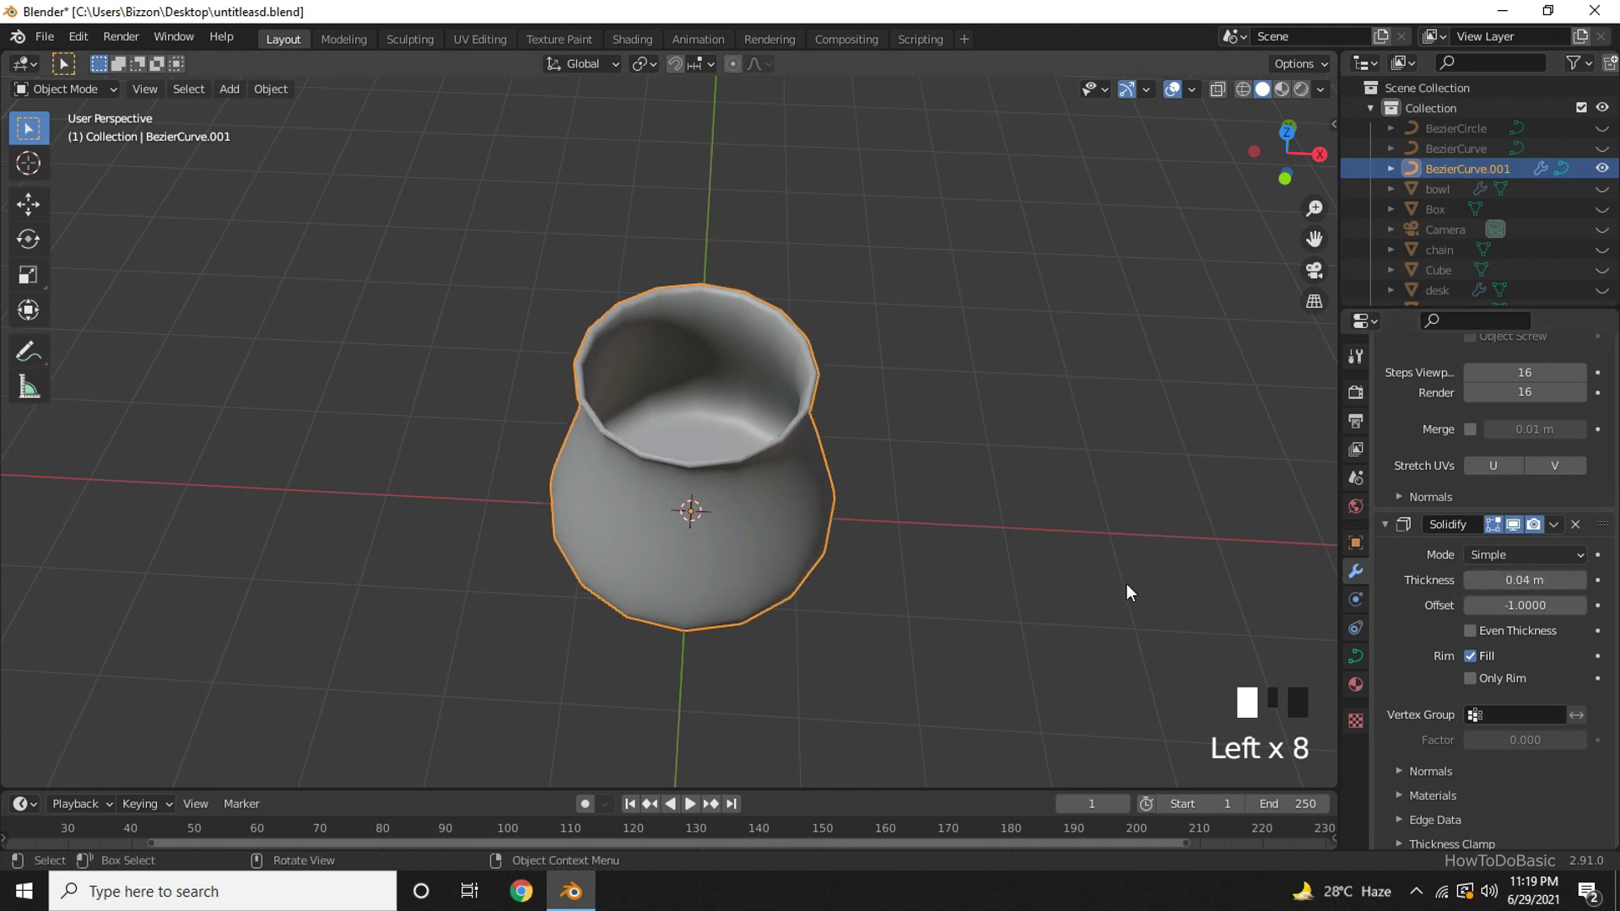
pyautogui.moveTo(1126, 583)
pyautogui.mouseDown(button='middle')
pyautogui.moveTo(1142, 343)
pyautogui.moveTo(1028, 498)
pyautogui.moveTo(1083, 500)
pyautogui.mouseUp(button='middle')
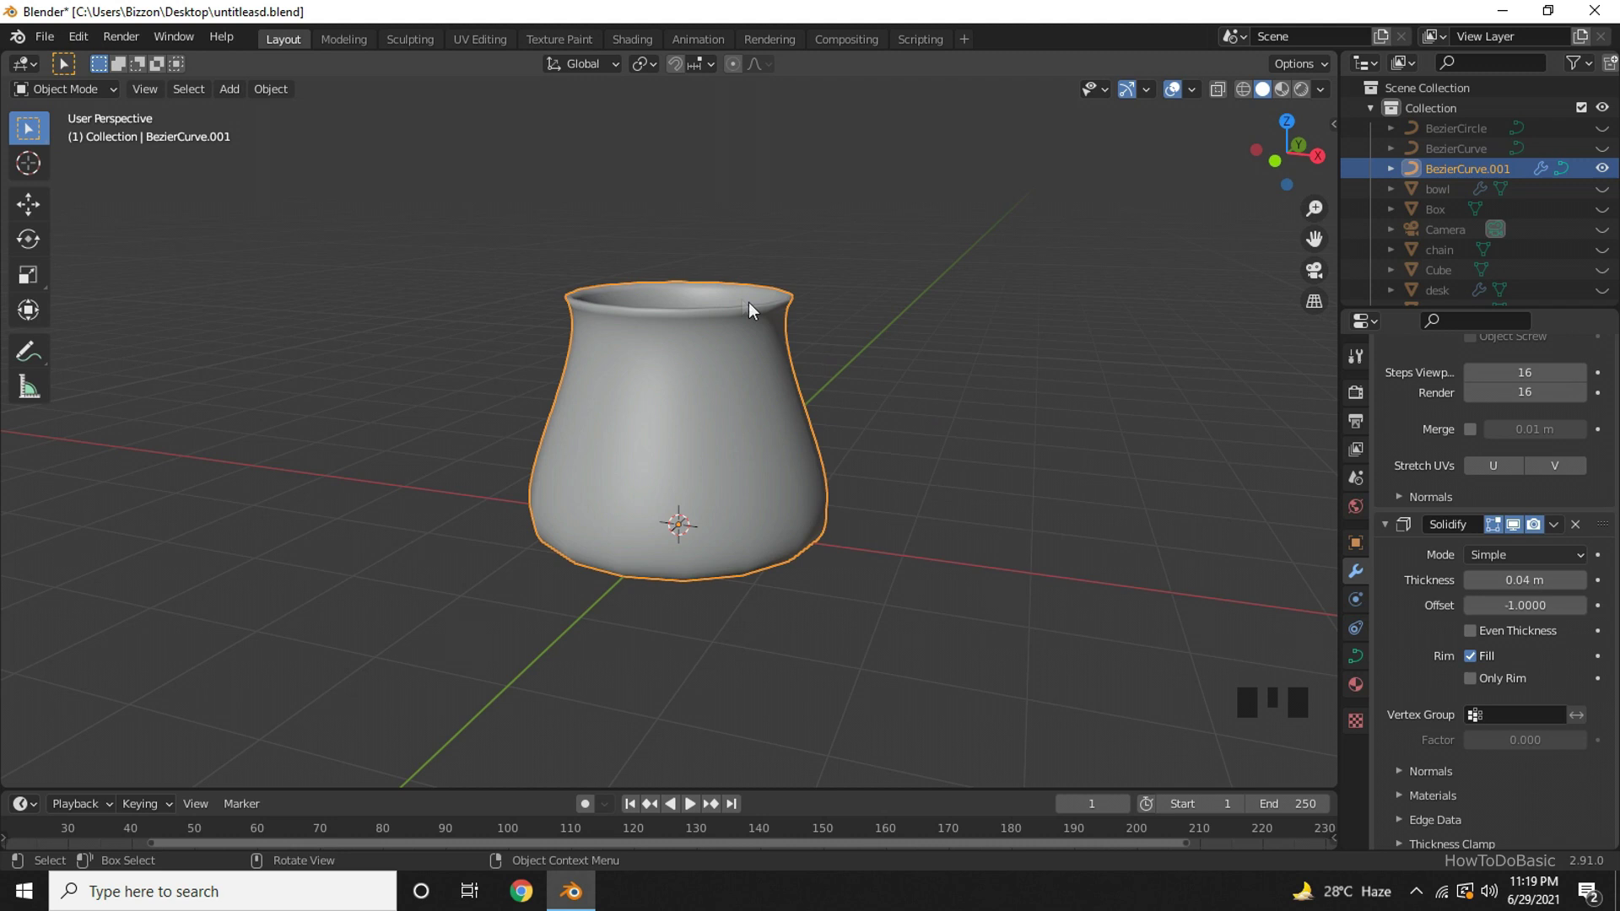
# Convert the vase to a mesh via Object > Convert To, then inspect its geometry in Edit Mode
pyautogui.click(282, 85)
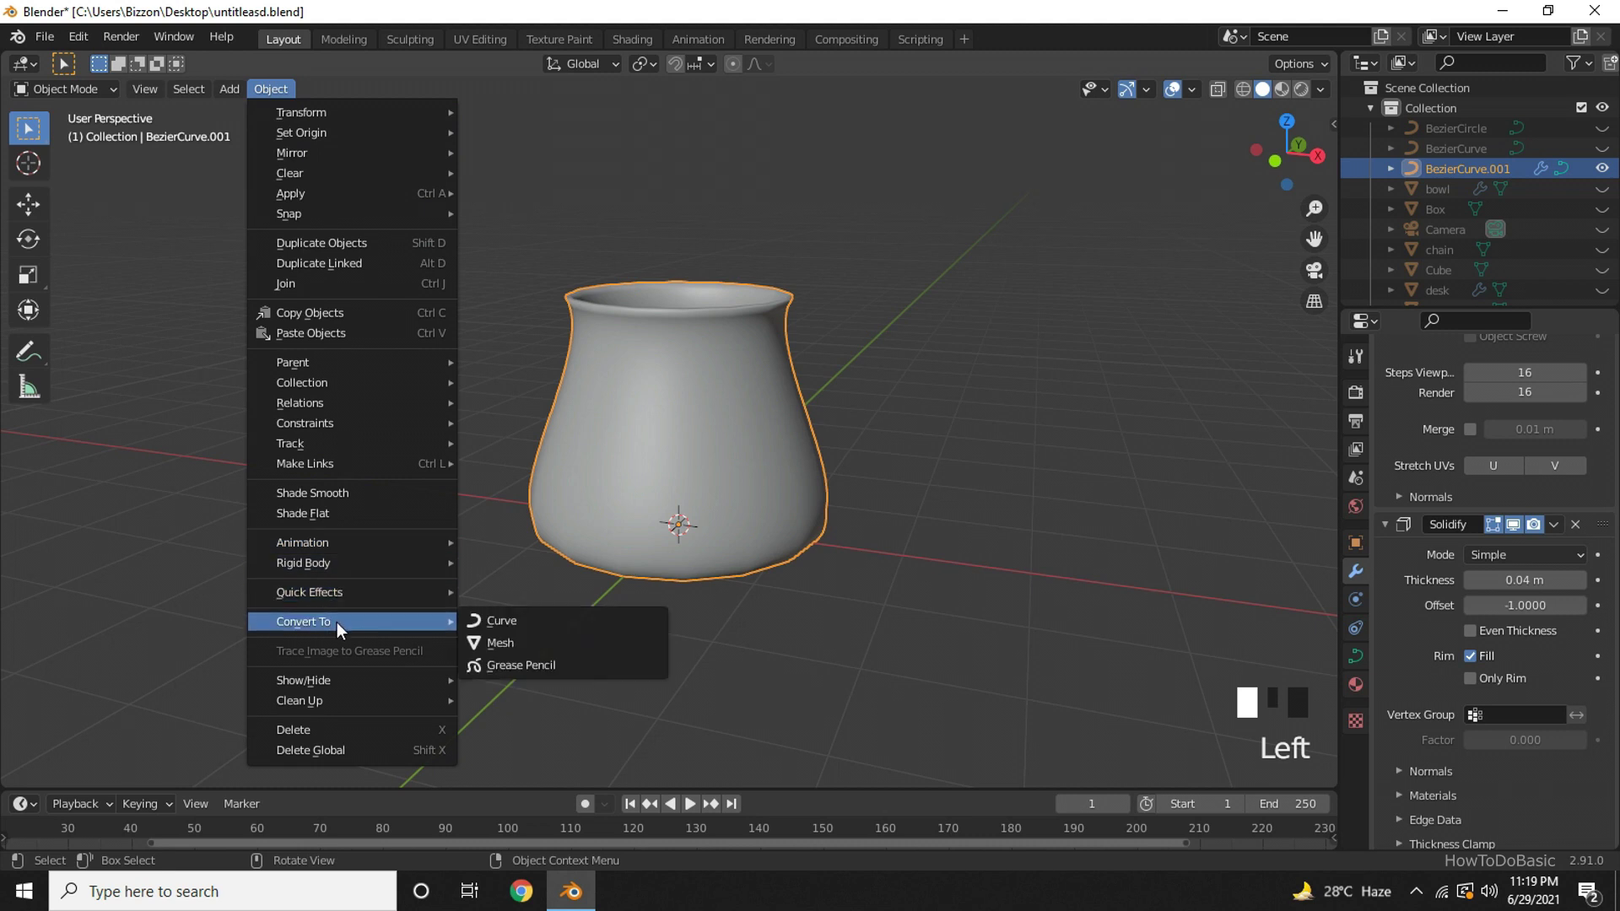
pyautogui.moveTo(304, 622)
pyautogui.click(489, 649)
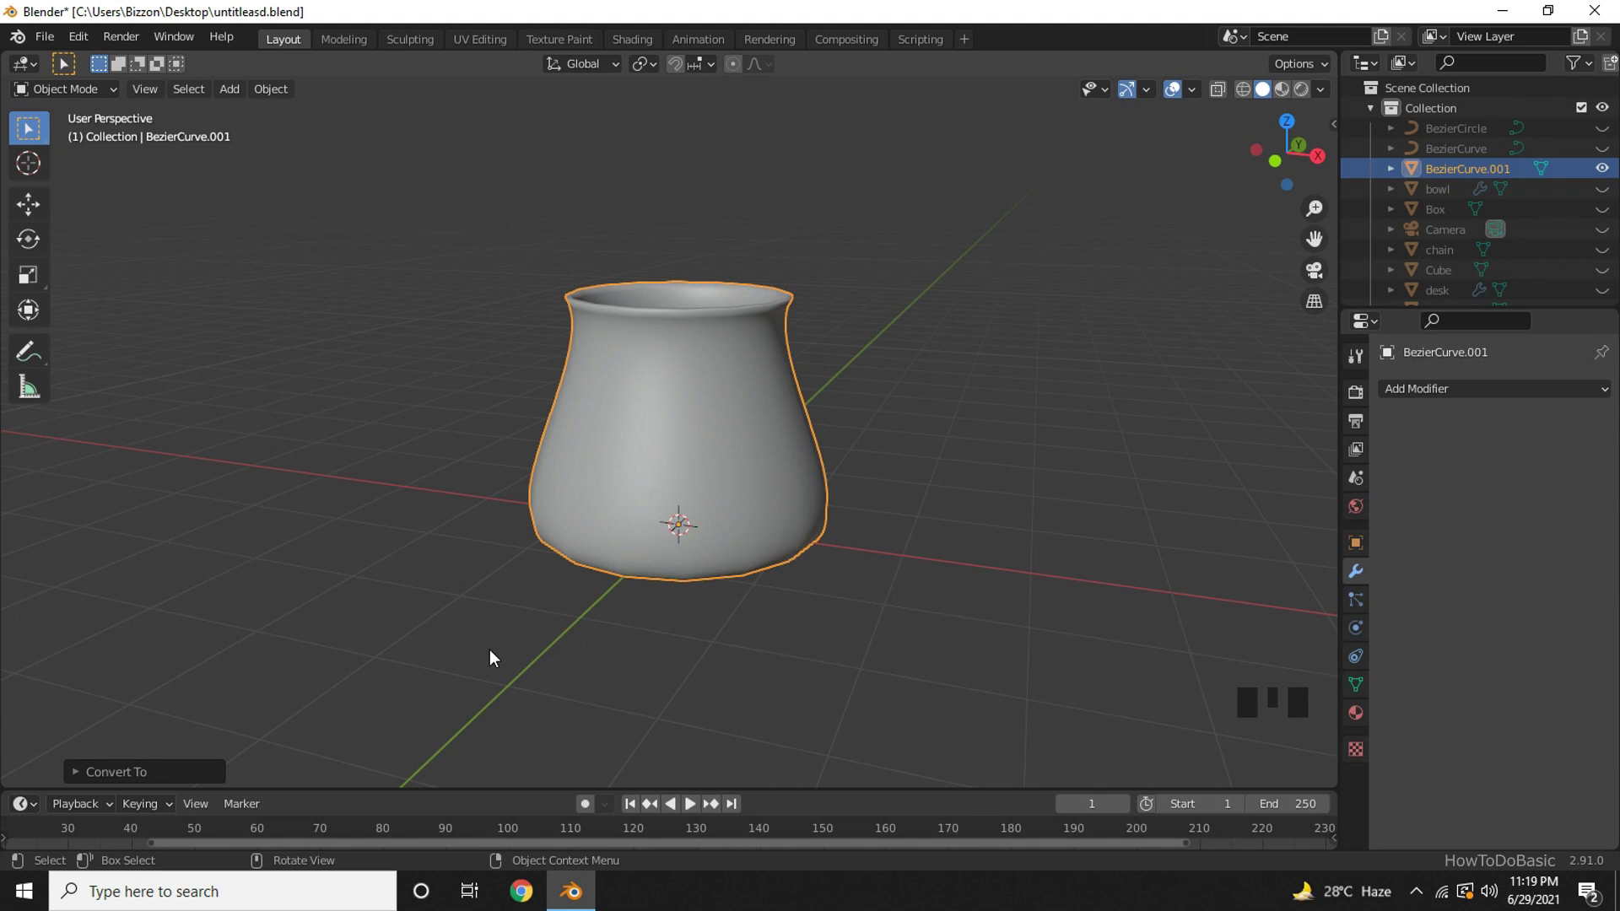
pyautogui.press('Tab')
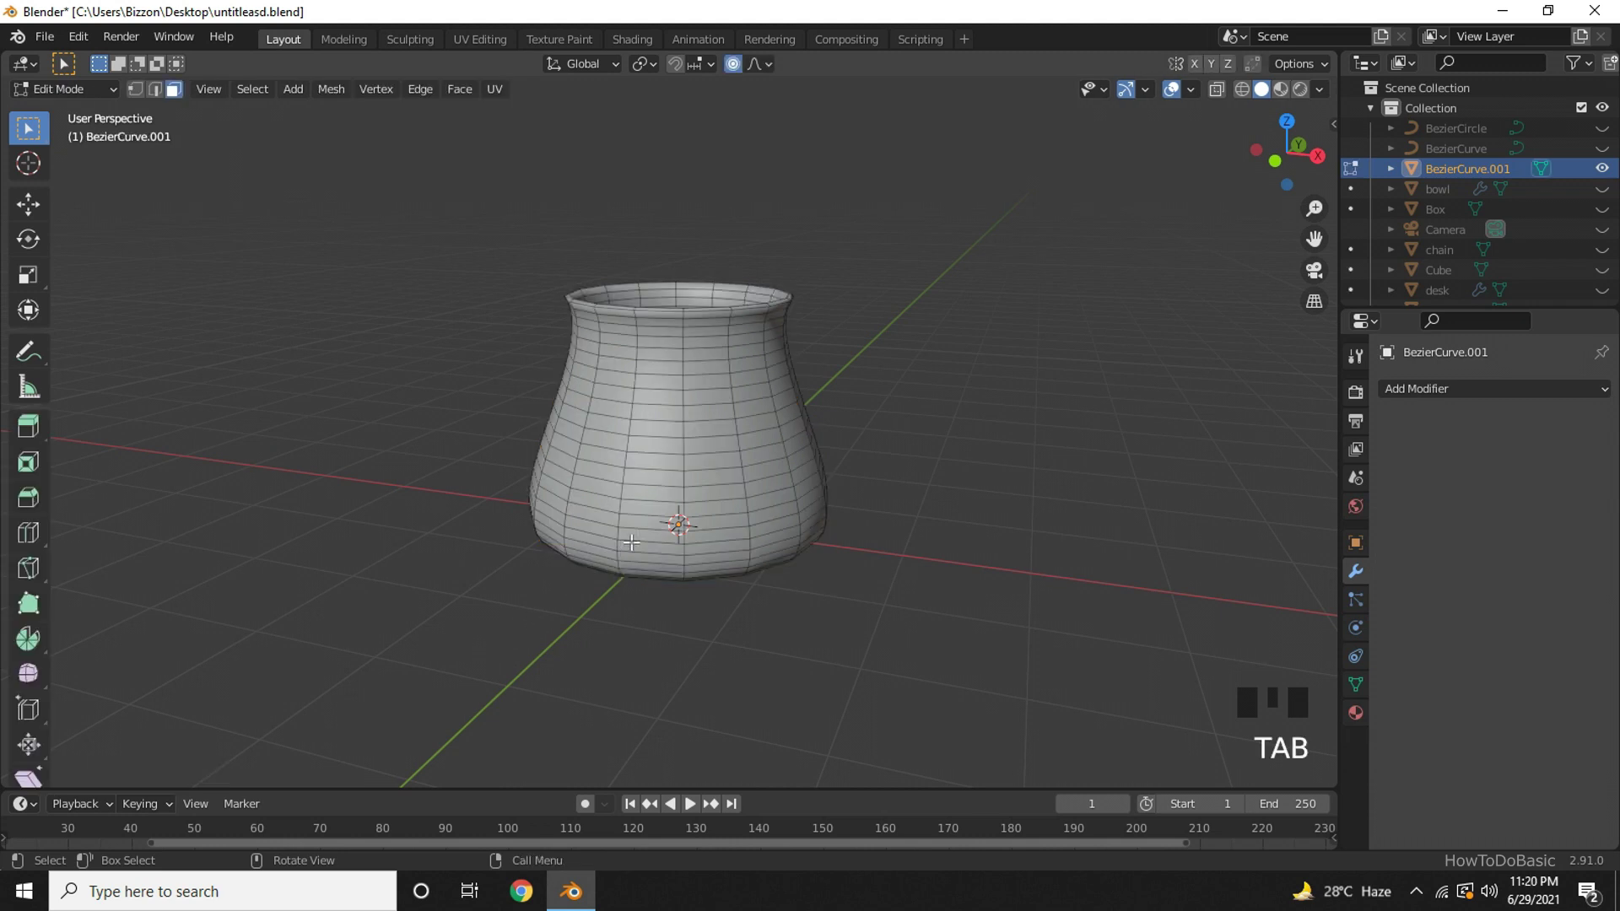
pyautogui.moveTo(649, 531)
pyautogui.mouseDown(button='middle')
pyautogui.moveTo(660, 423)
pyautogui.moveTo(651, 520)
pyautogui.mouseUp(button='middle')
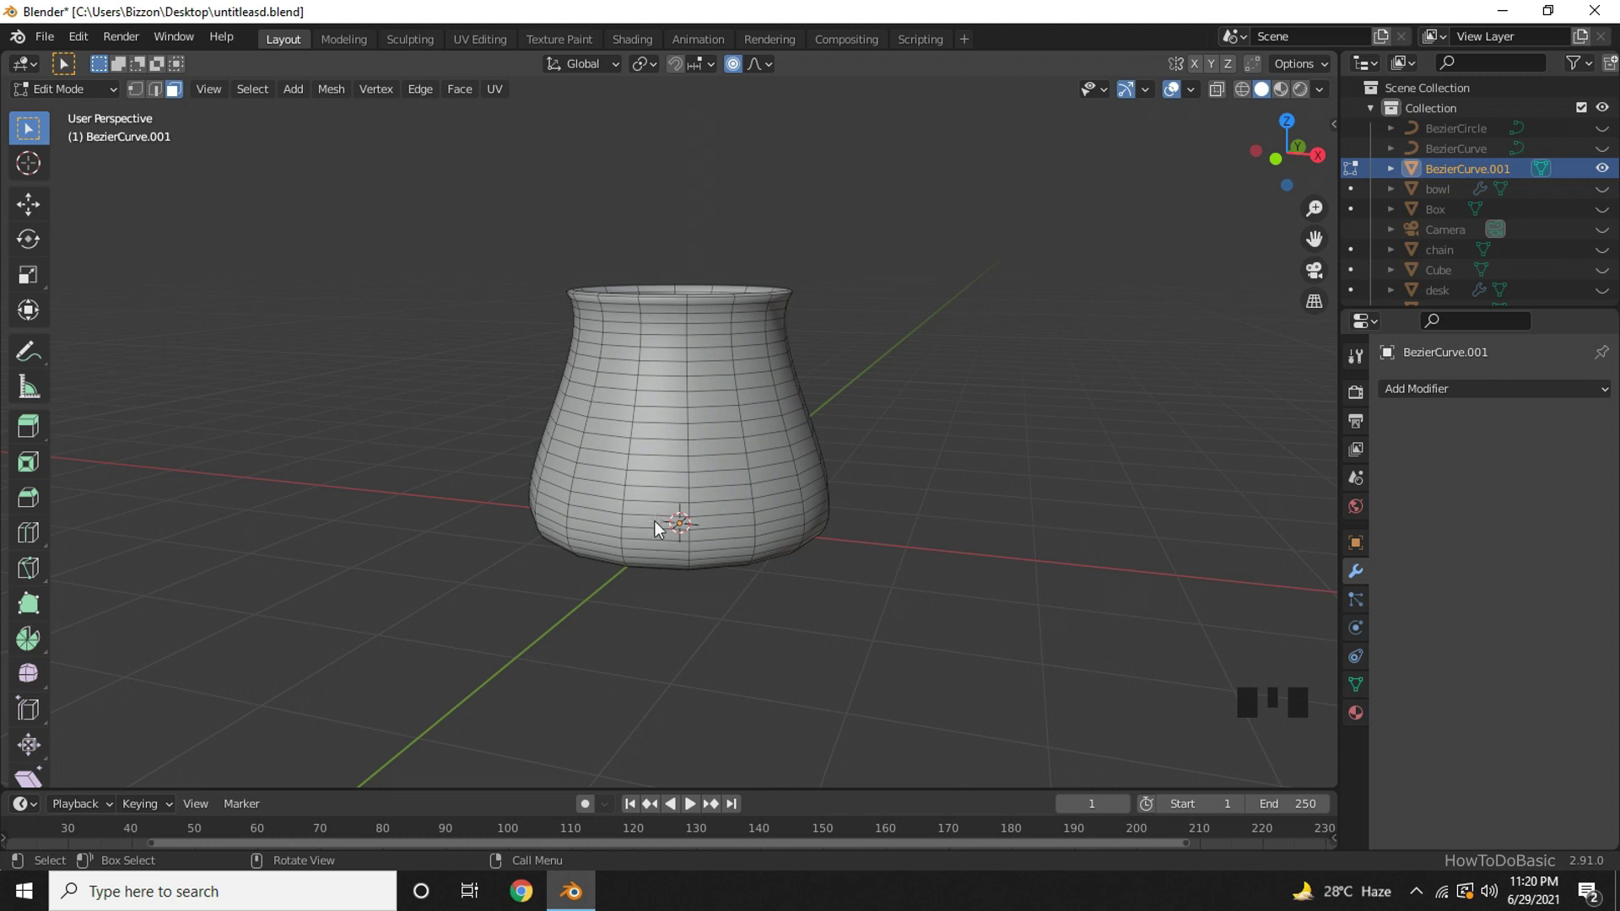
pyautogui.press('Tab')
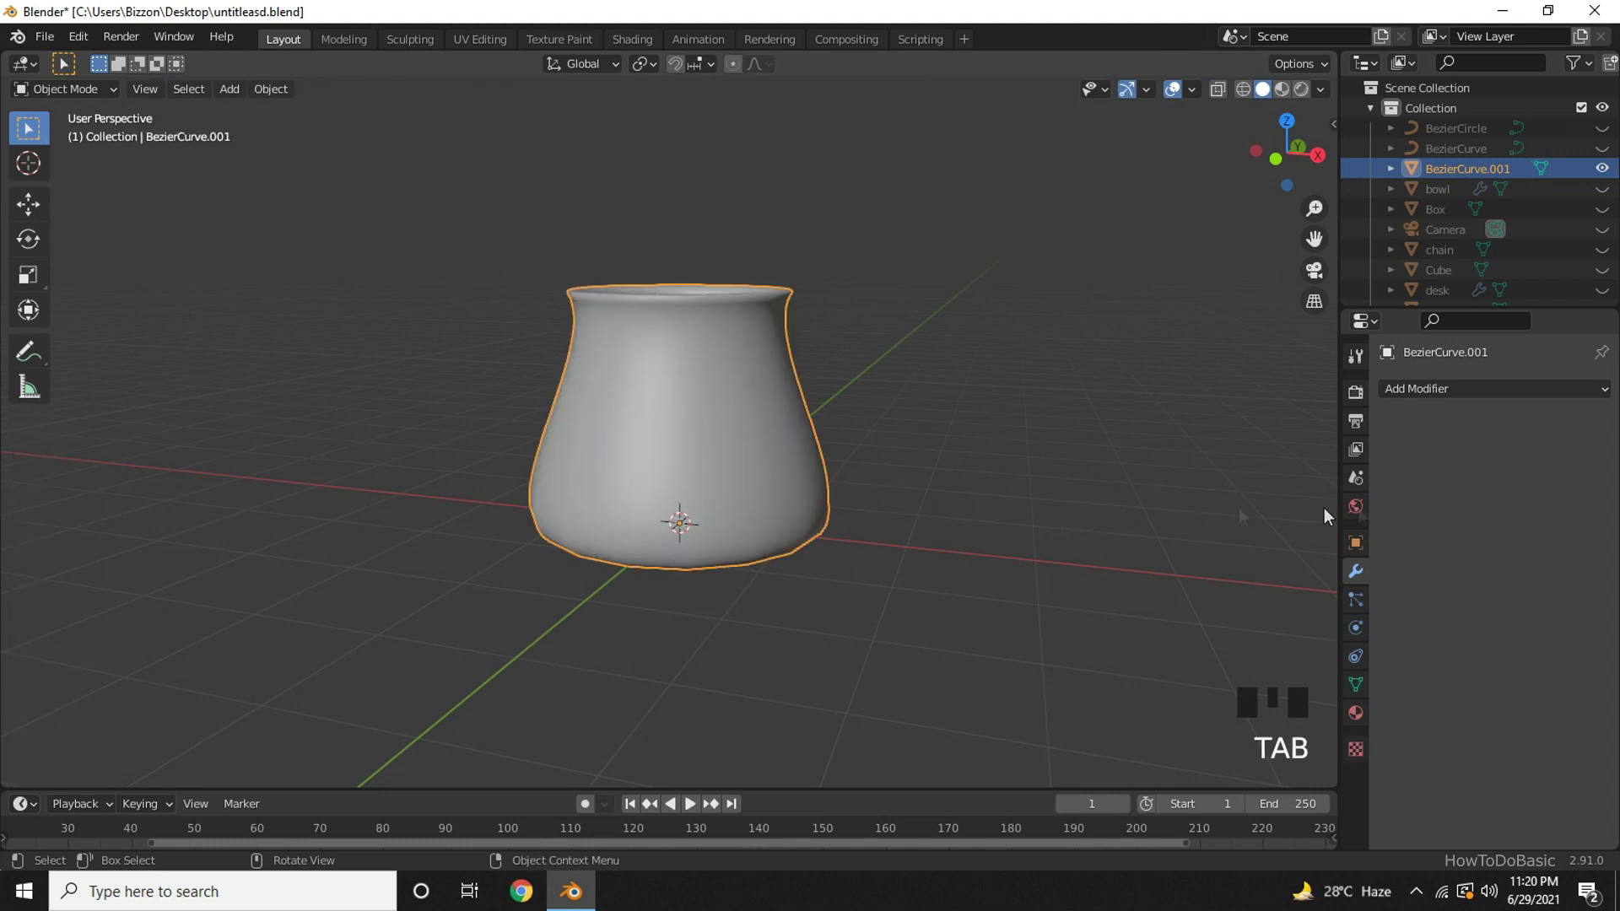
# Add a Subdivision Surface modifier with Levels Viewport set to 4
pyautogui.click(1482, 392)
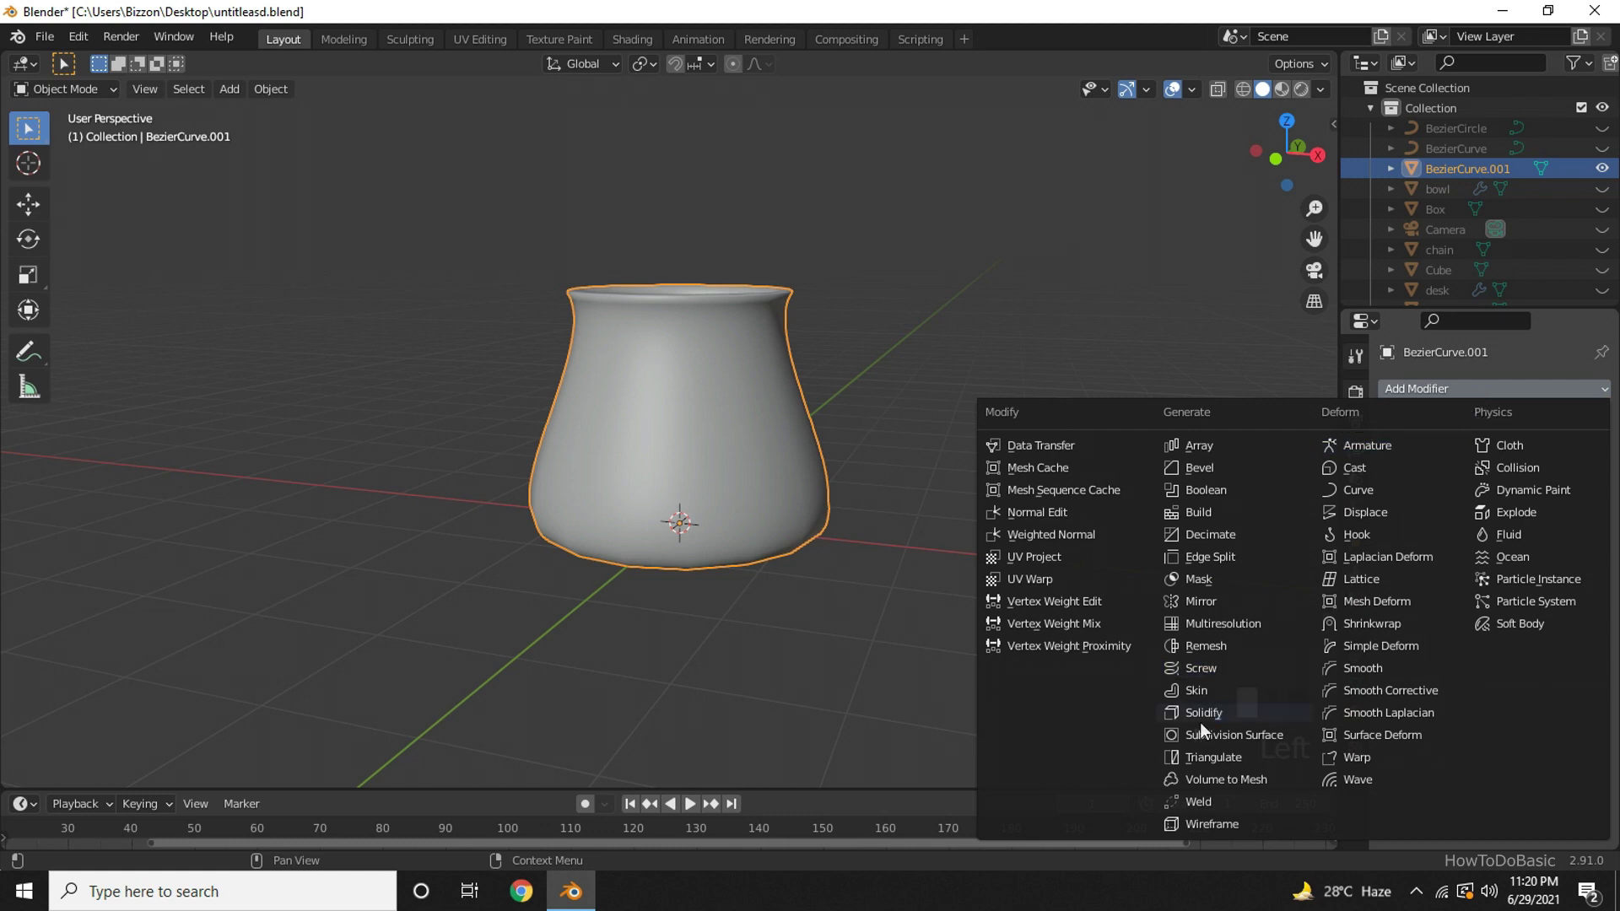
pyautogui.click(1179, 737)
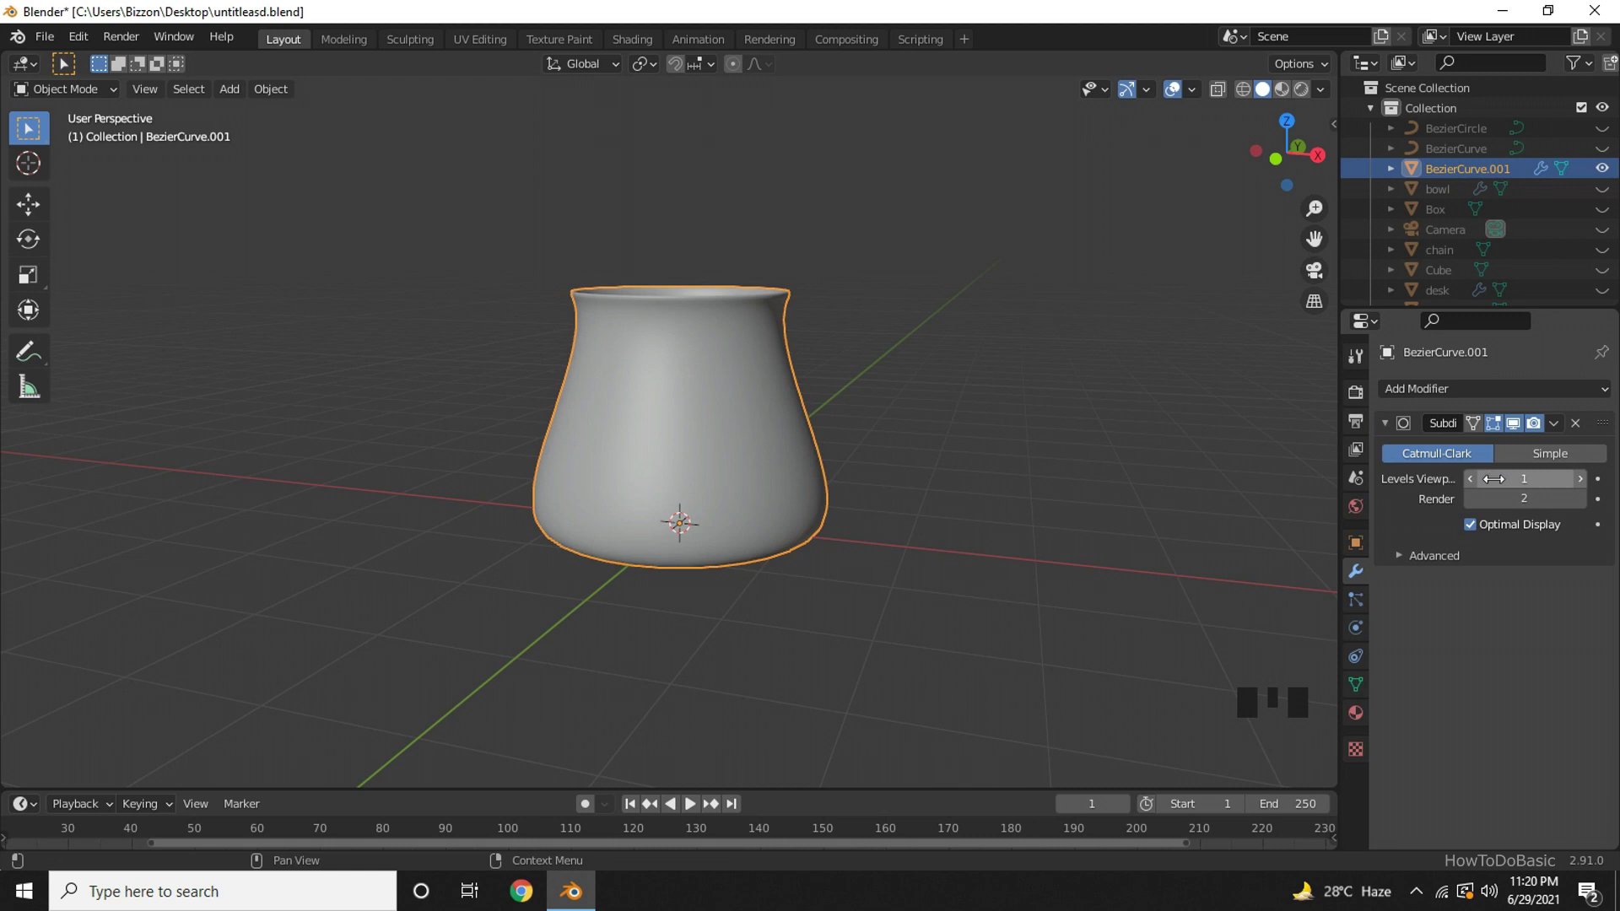
pyautogui.click(1582, 482)
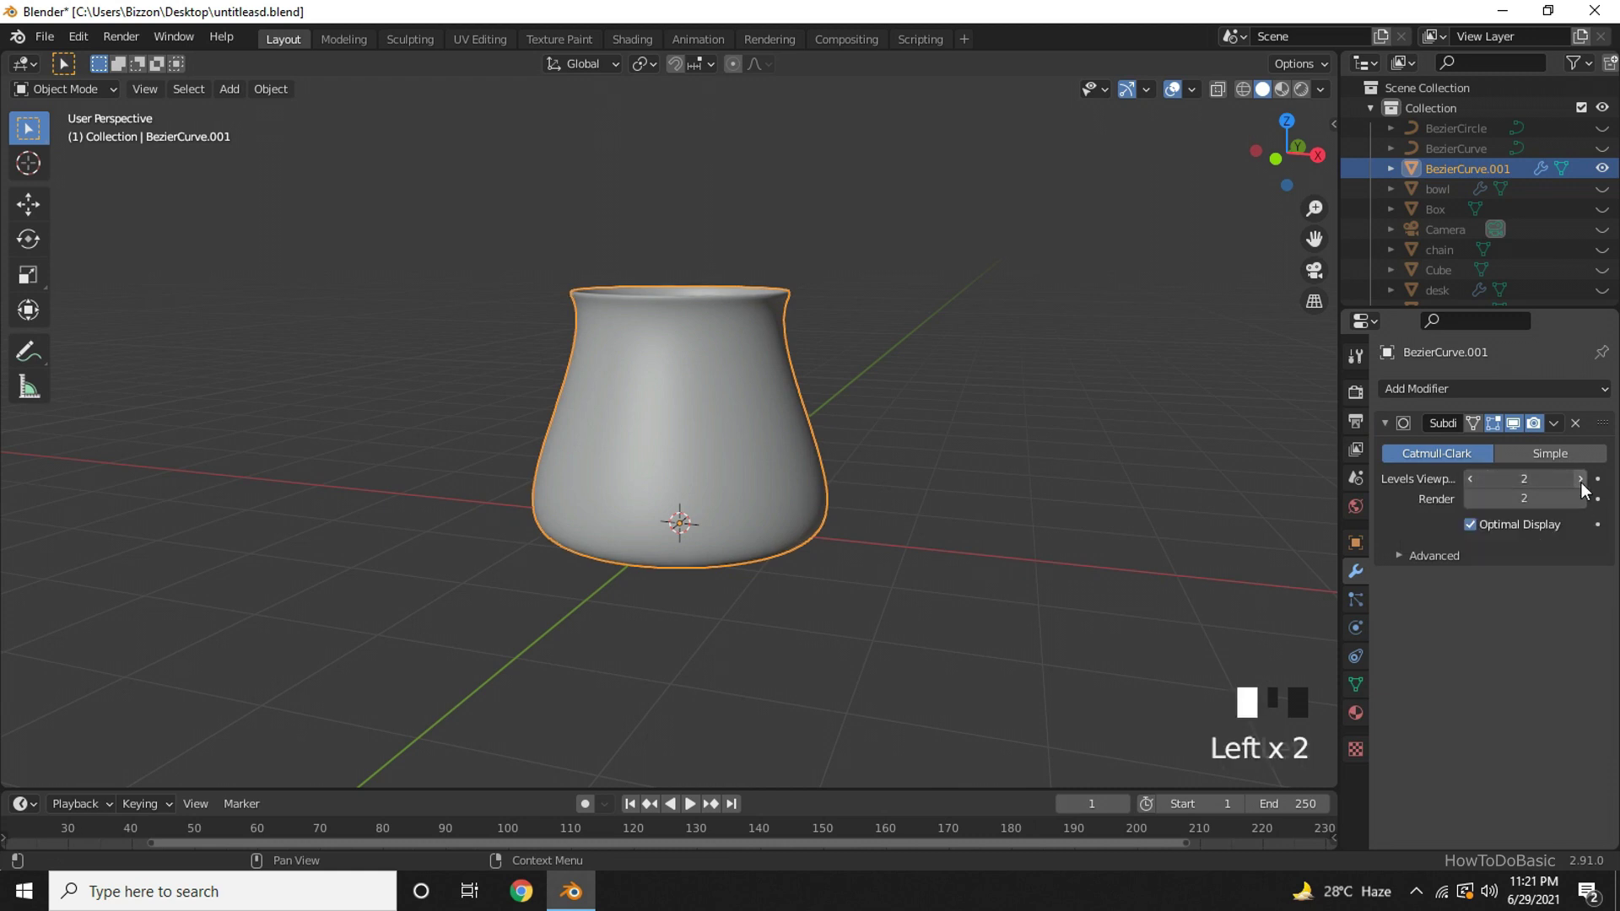
pyautogui.click(1580, 482)
pyautogui.write('4')
pyautogui.doubleClick(1523, 480)
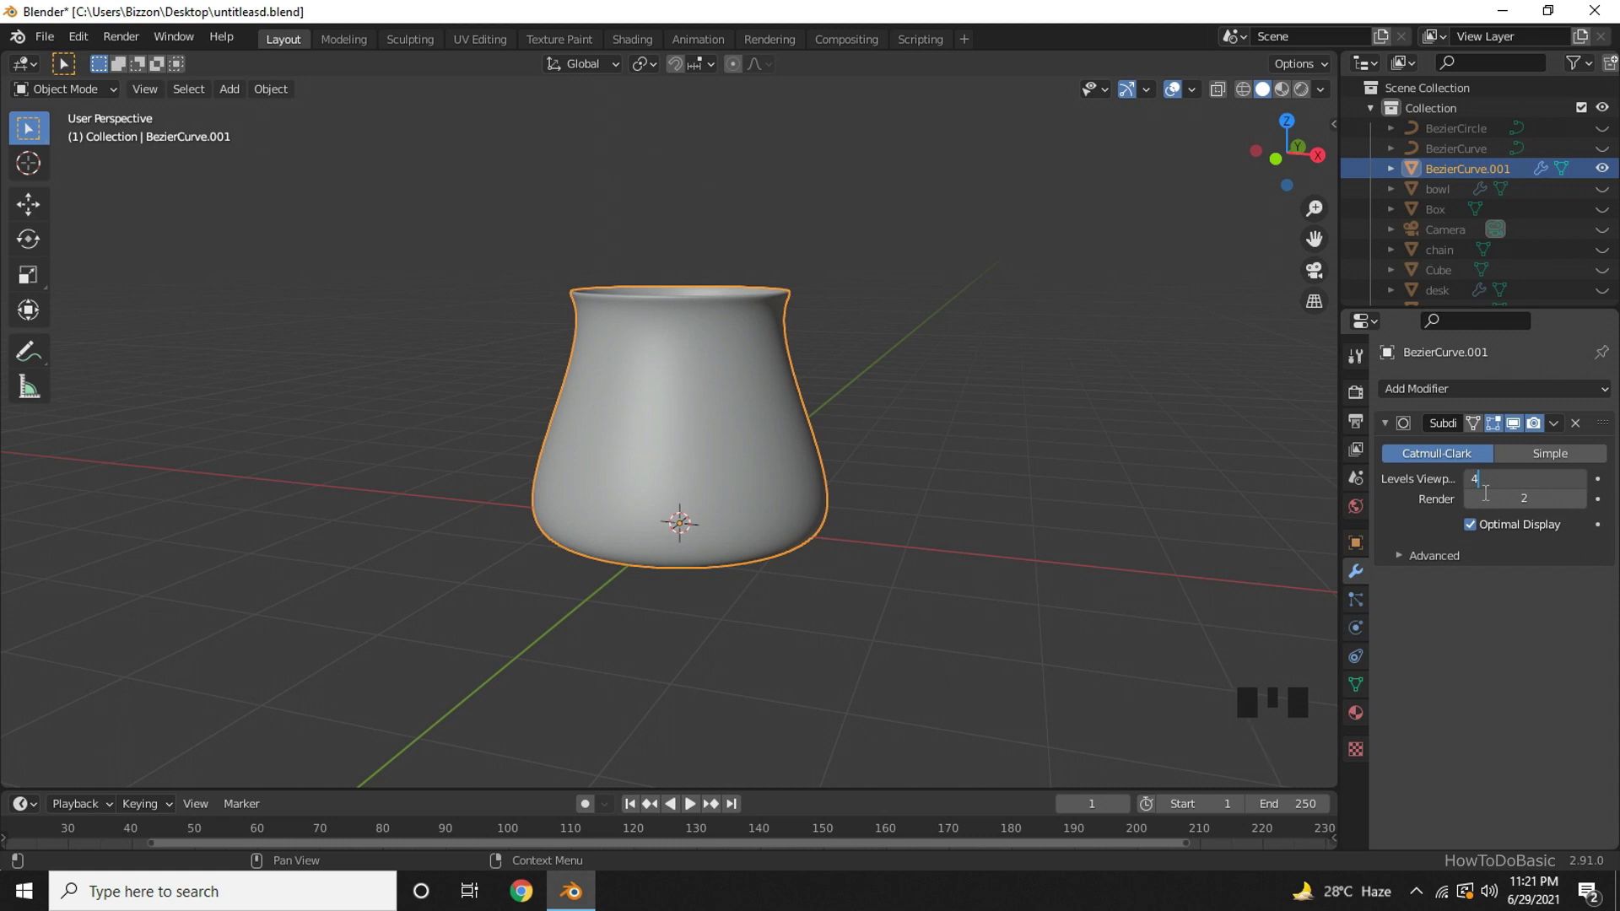
pyautogui.press('Escape')
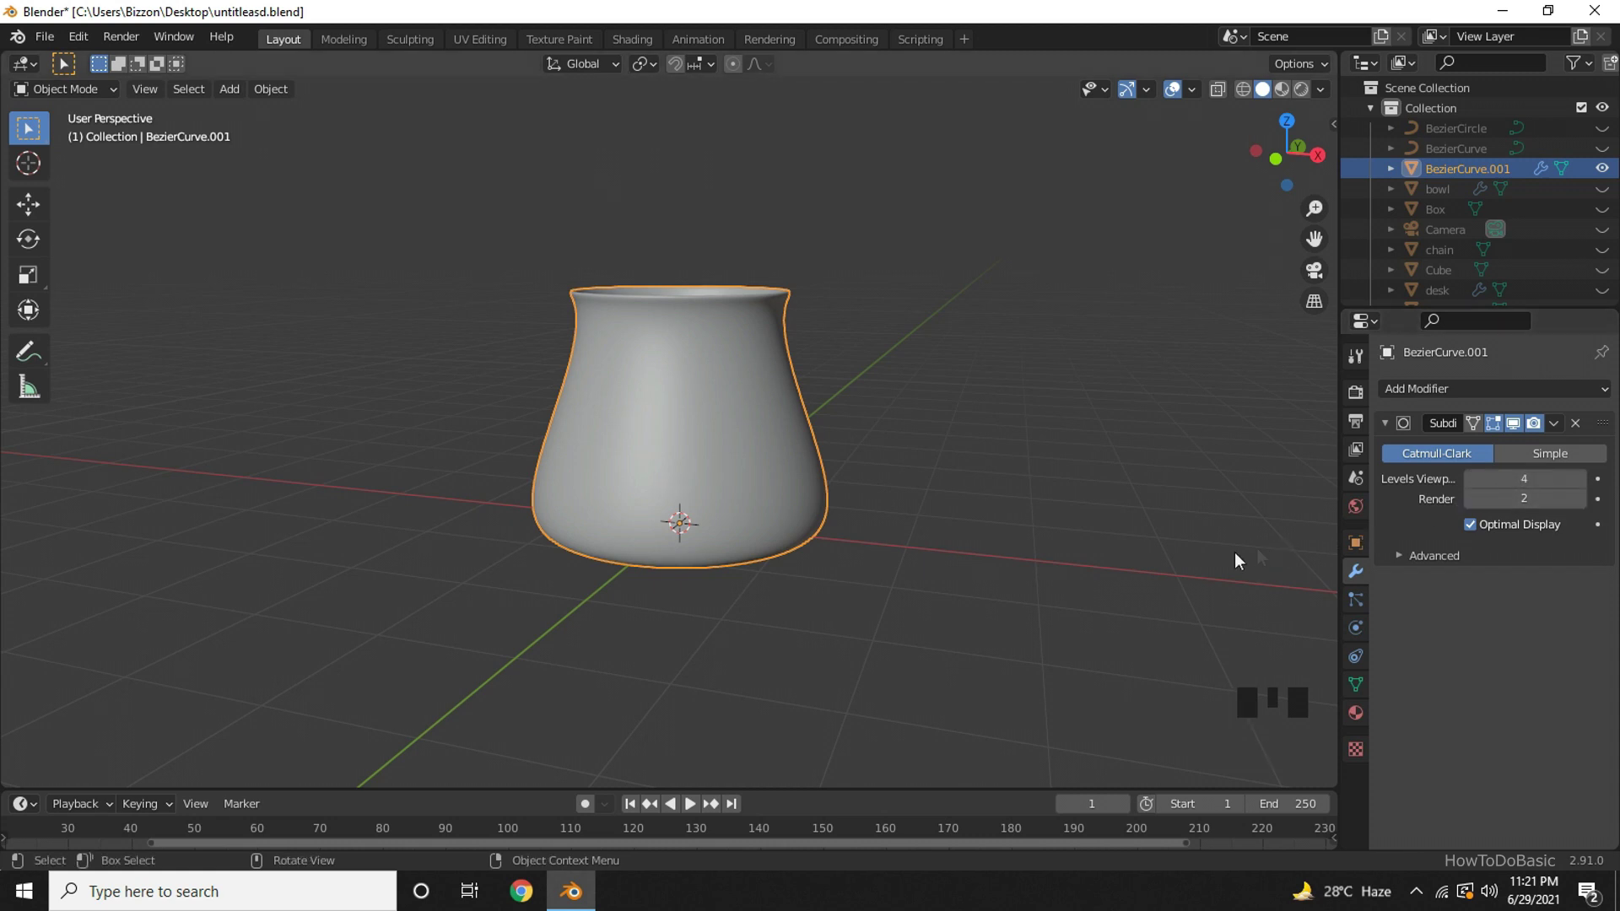